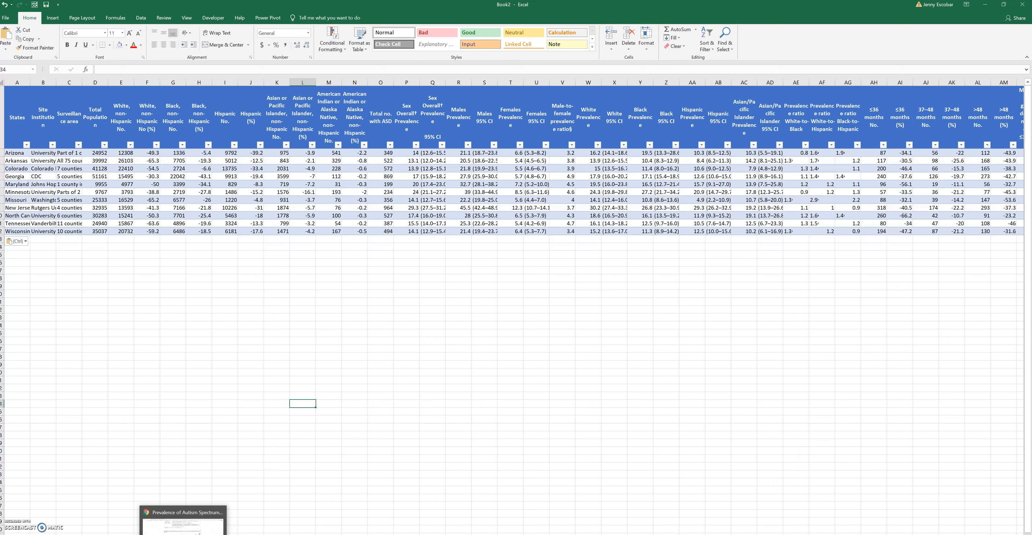
Switch to the browser and examine the CDC report's data tables from Table 1 to Table 7, then return to the workbook
left_click(167, 529)
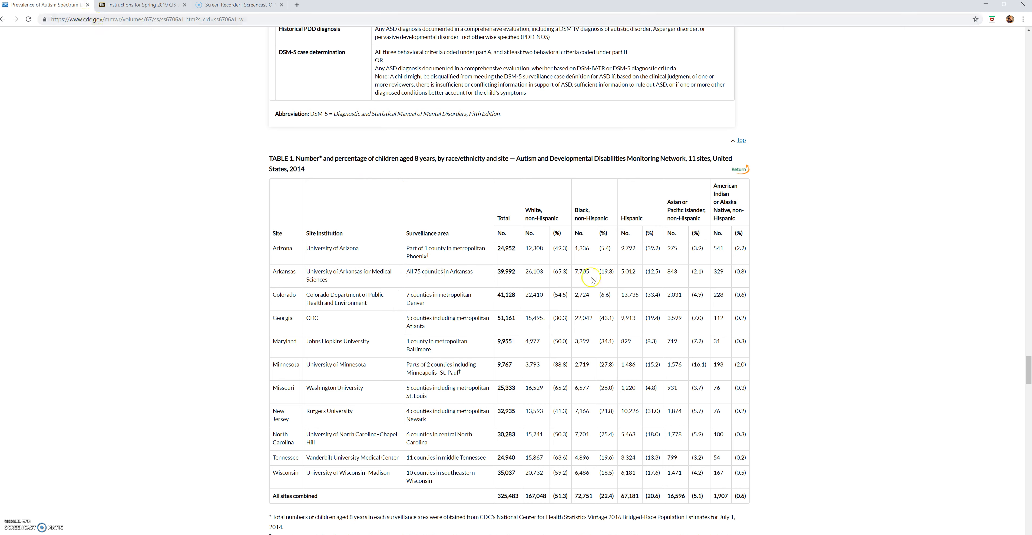
scroll(842, 194, "down", 20)
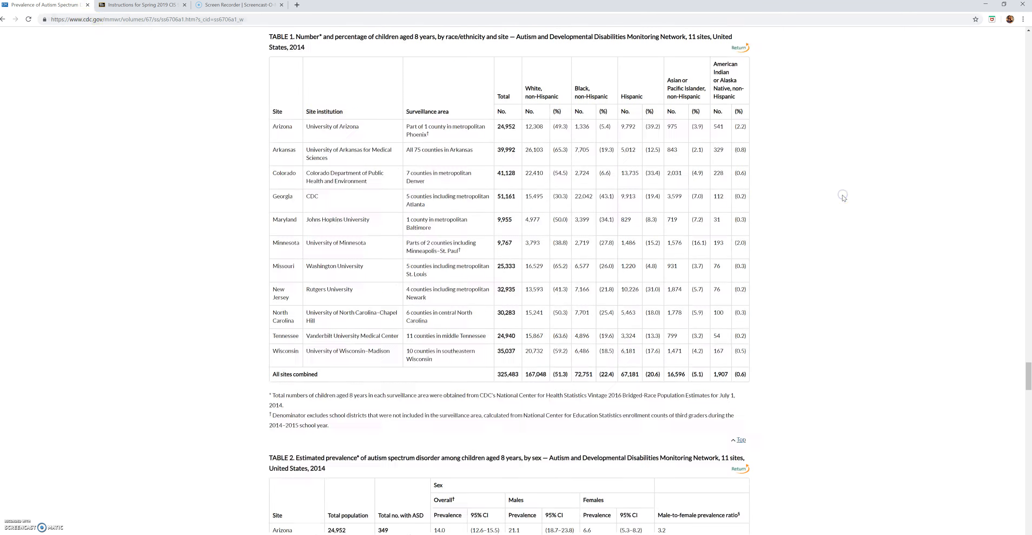
scroll(842, 201, "down", 20)
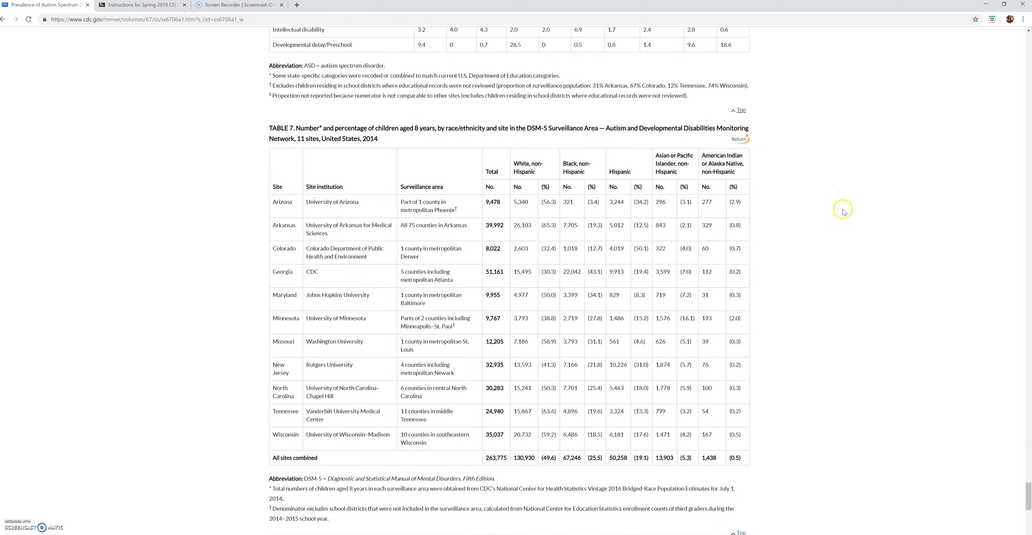
scroll(845, 224, "up", 20)
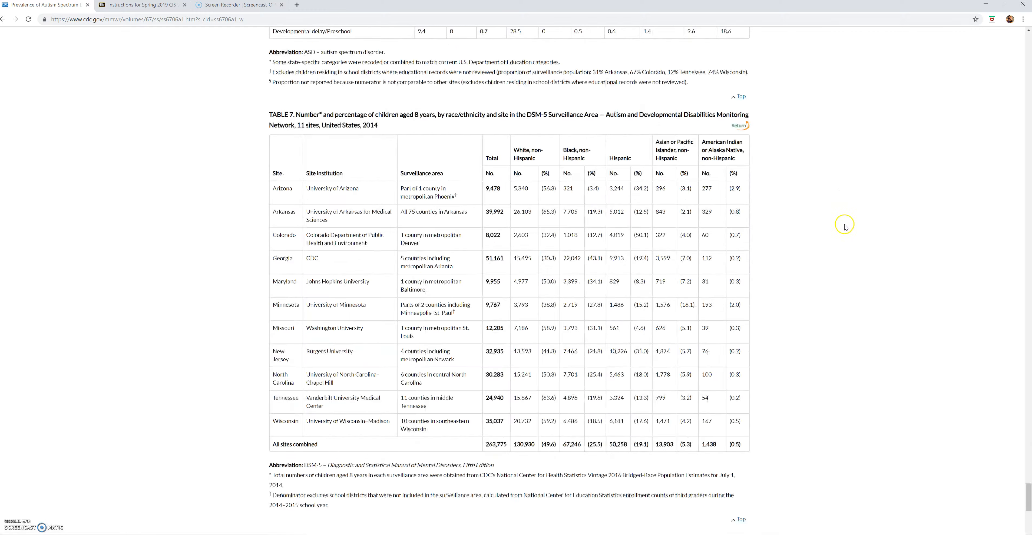
scroll(845, 224, "up", 15)
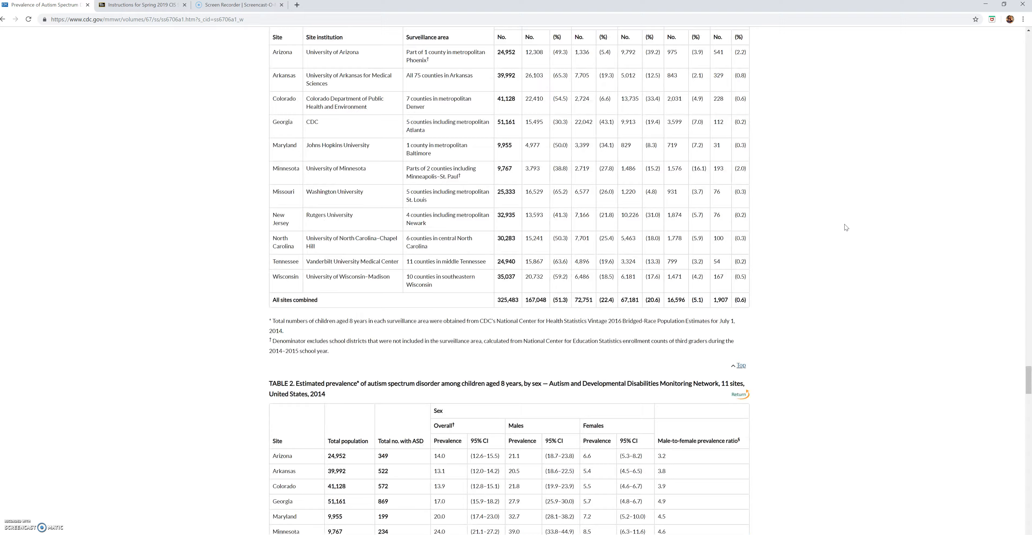
scroll(844, 223, "down", 10)
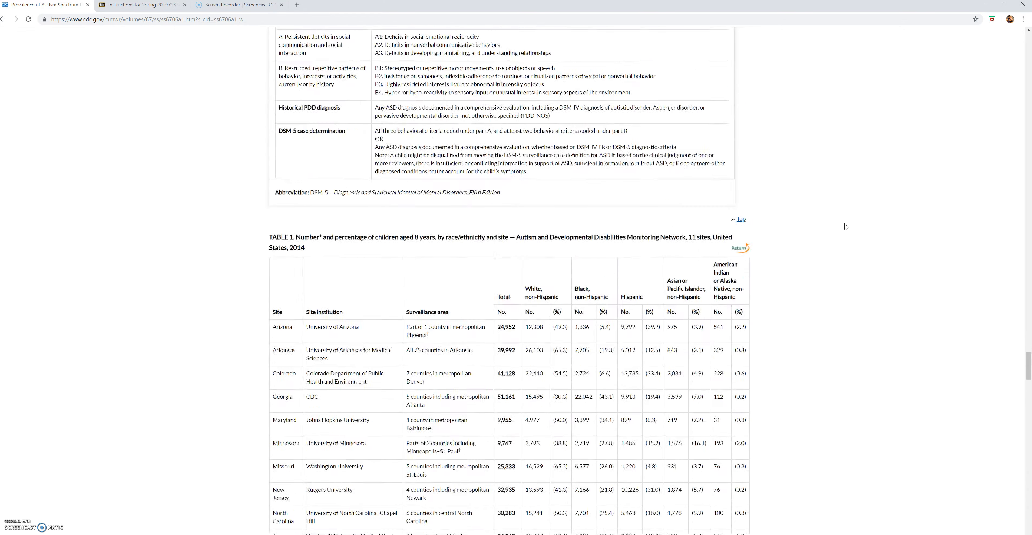
left_click(319, 196)
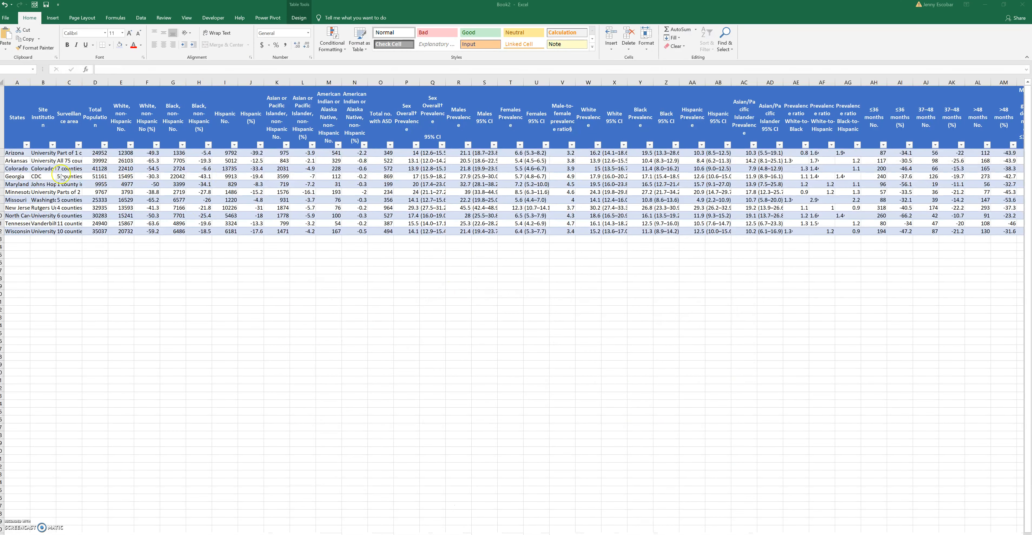
Create a PivotTable on a new worksheet from the entire autism data table, starting at the States header
left_click(16, 106)
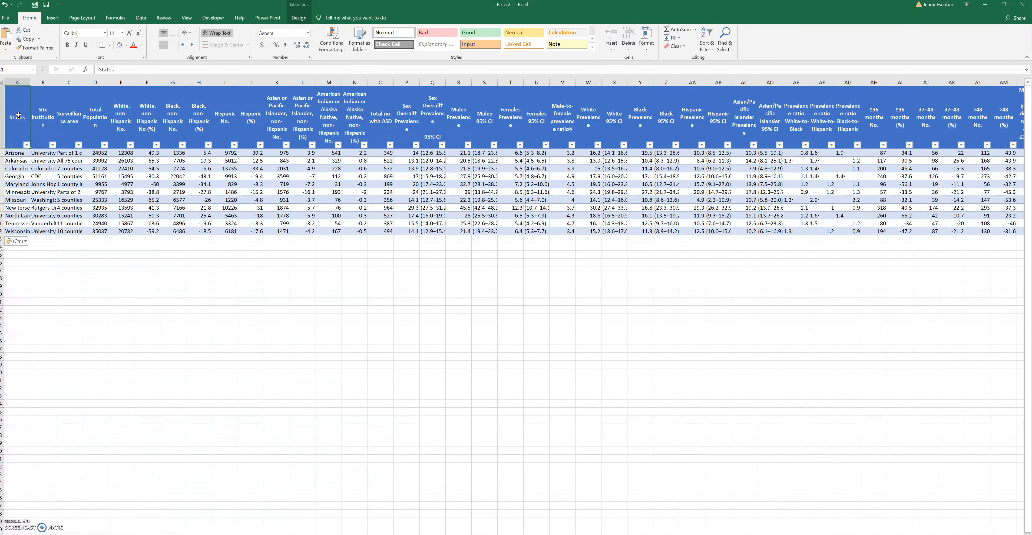
left_click(18, 115)
key("ctrl+shift+Right")
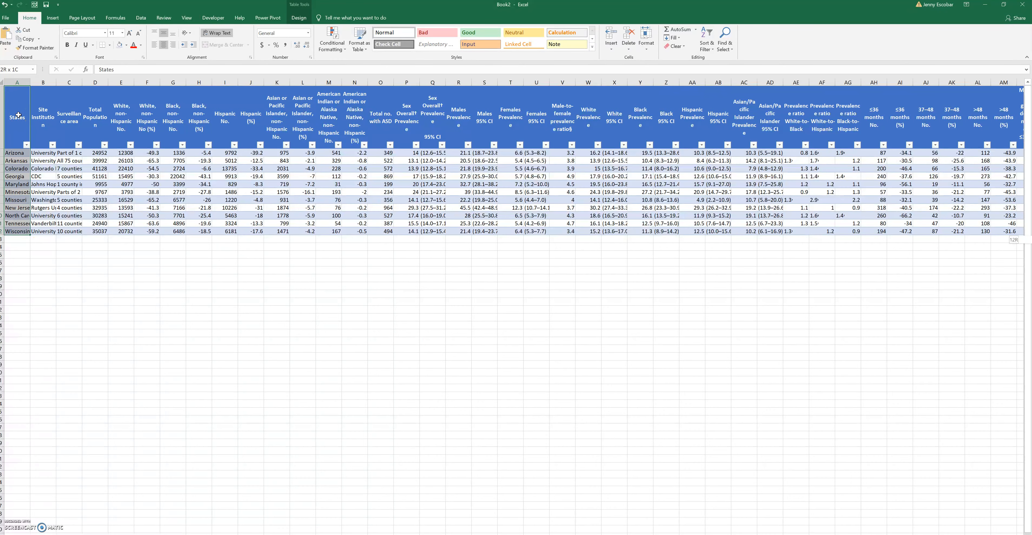
left_click(53, 18)
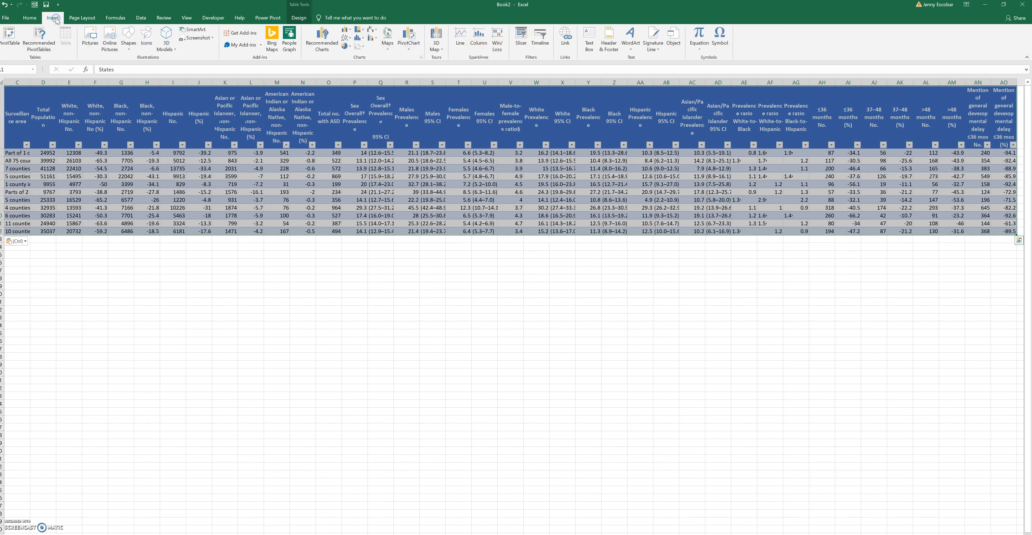
left_click(10, 41)
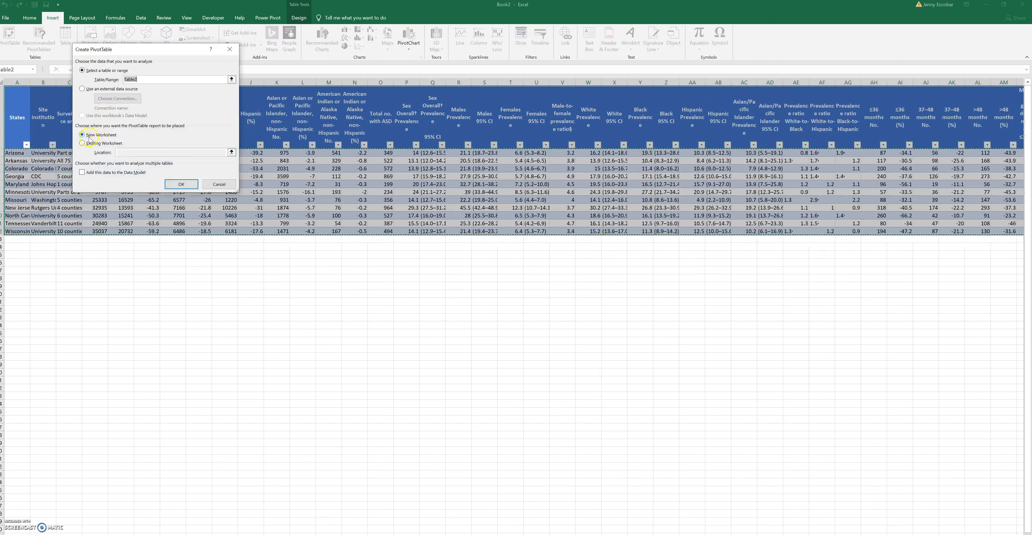
left_click(171, 185)
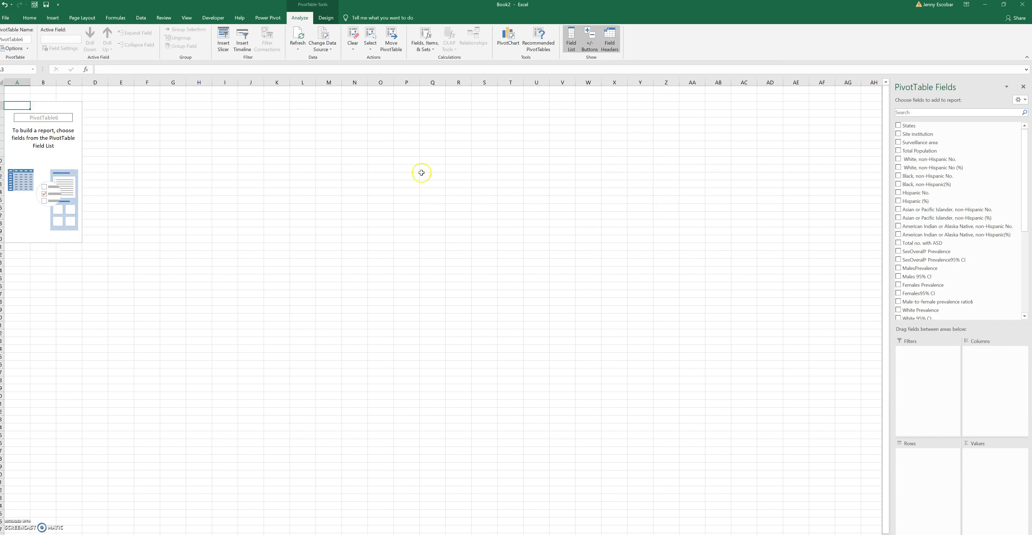
Set States as the PivotTable rows and add Total Population and Total no. with ASD as values
left_click_drag(940, 126, 930, 467)
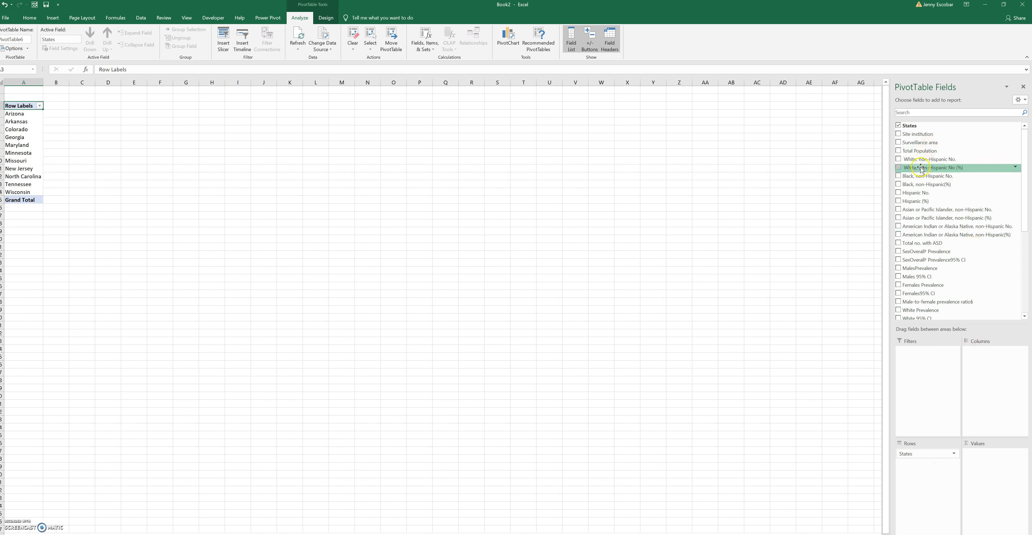
left_click_drag(908, 154, 984, 457)
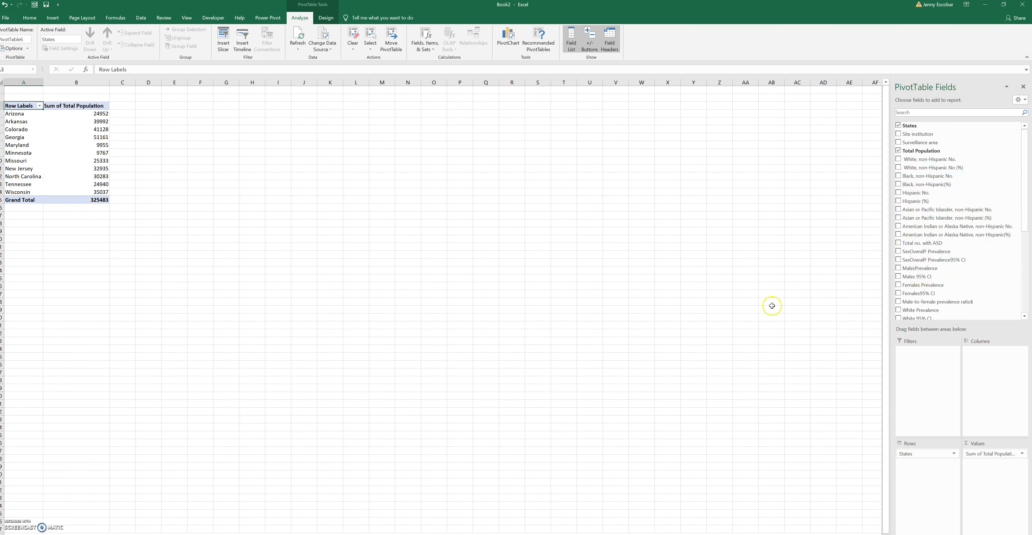
left_click(908, 244)
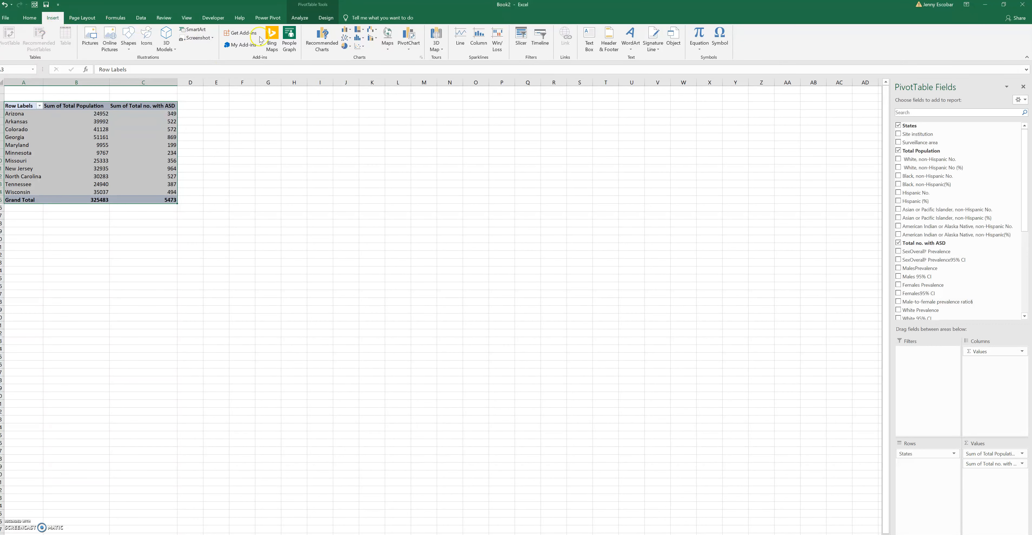
Insert a 2-D clustered column PivotChart of total population and total number with ASD by state
left_click(344, 31)
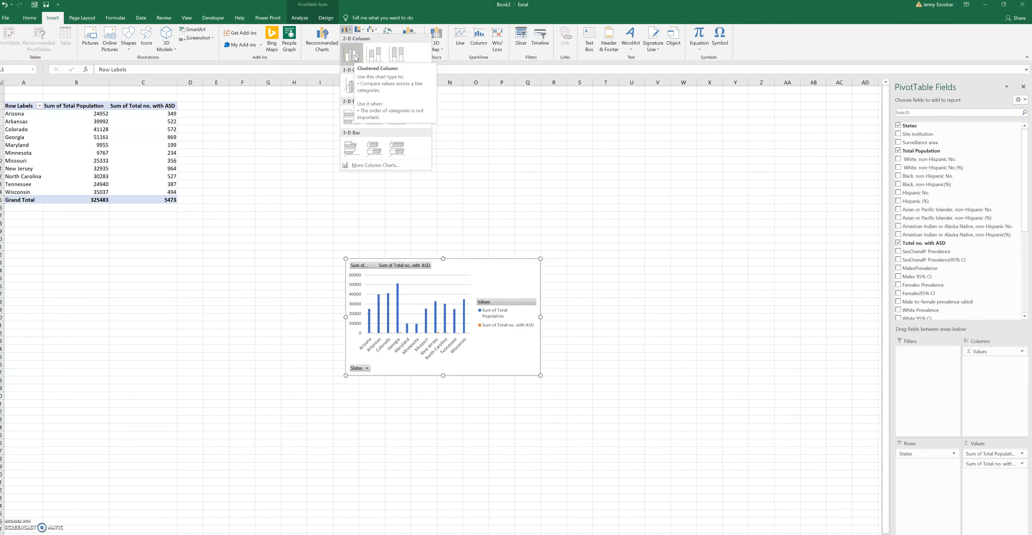
left_click(352, 54)
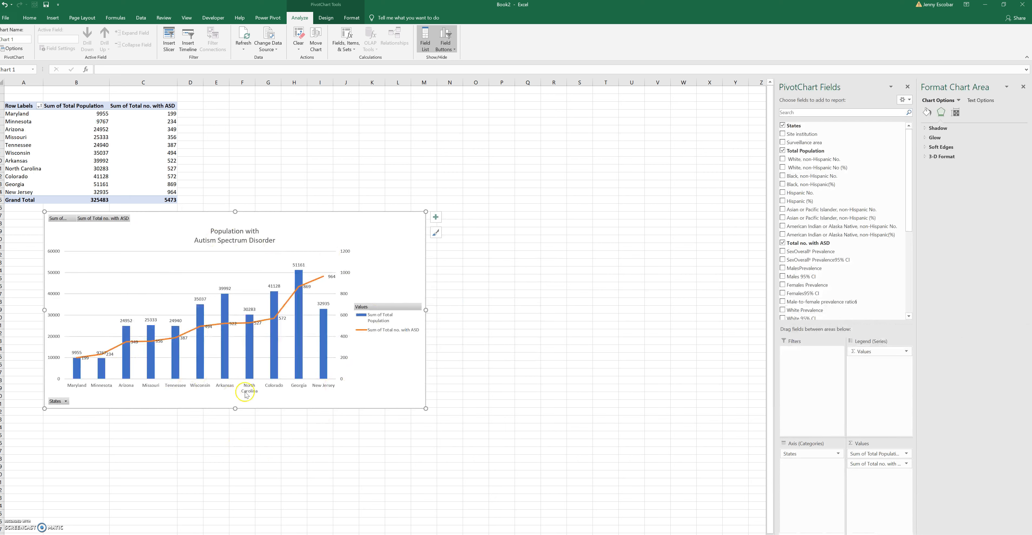
mouse_move(75, 374)
Insert a States slicer for the PivotChart and place it just beside the chart
left_click(170, 35)
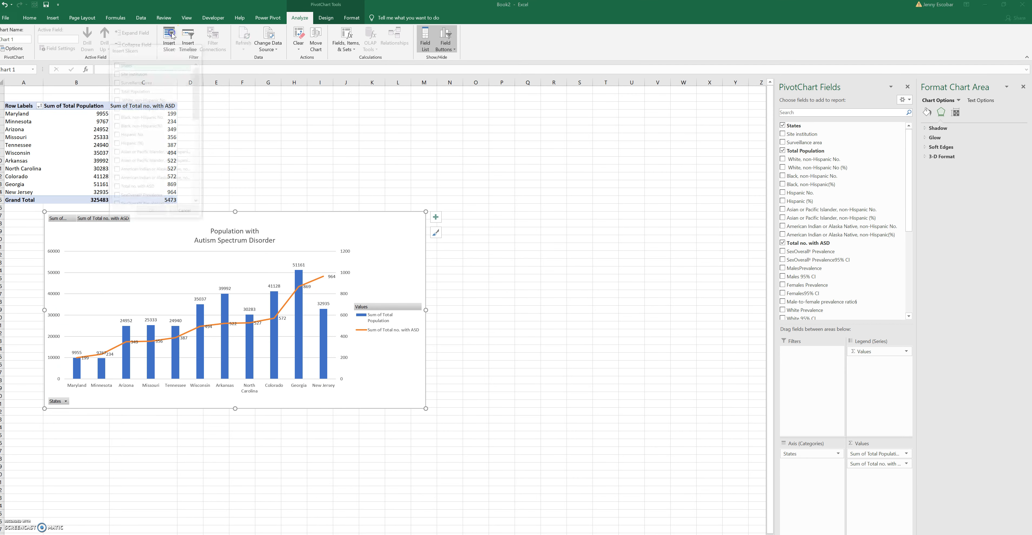
left_click(116, 64)
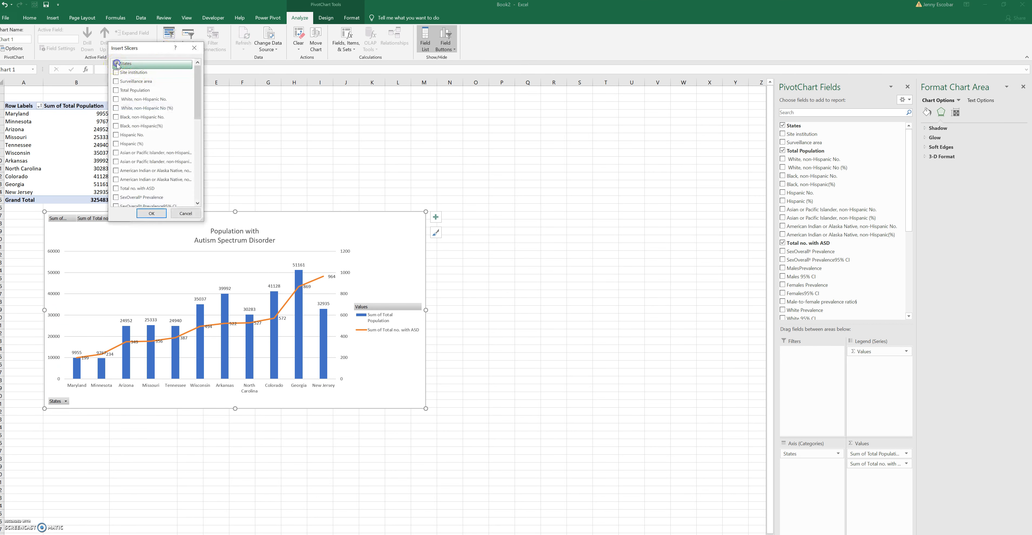
left_click(151, 213)
left_click_drag(383, 270, 468, 212)
Filter the PivotChart with the States slicer by Arizona, Colorado and Maryland in turn, then Arizona again, ending on Maryland
left_click(467, 226)
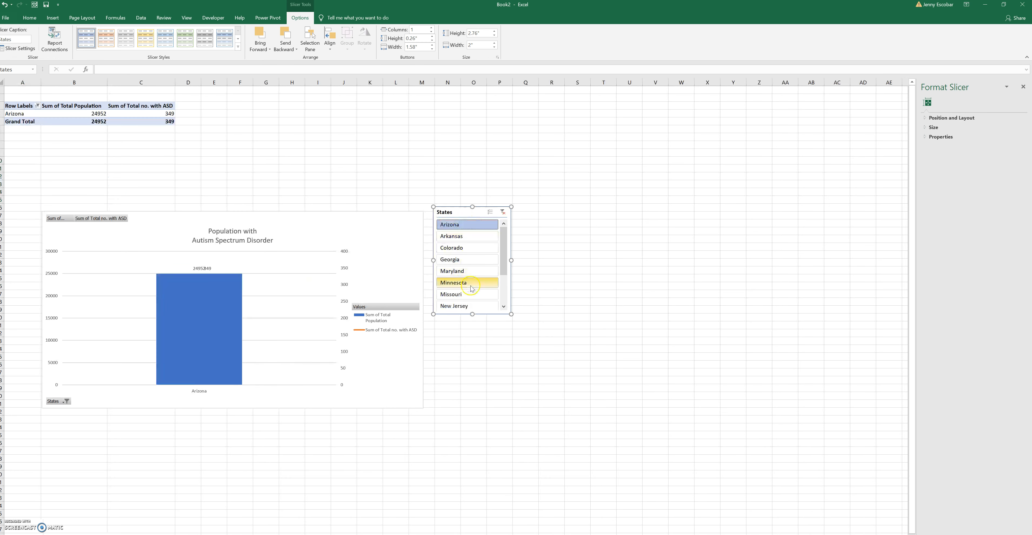
left_click(466, 248)
left_click(461, 272)
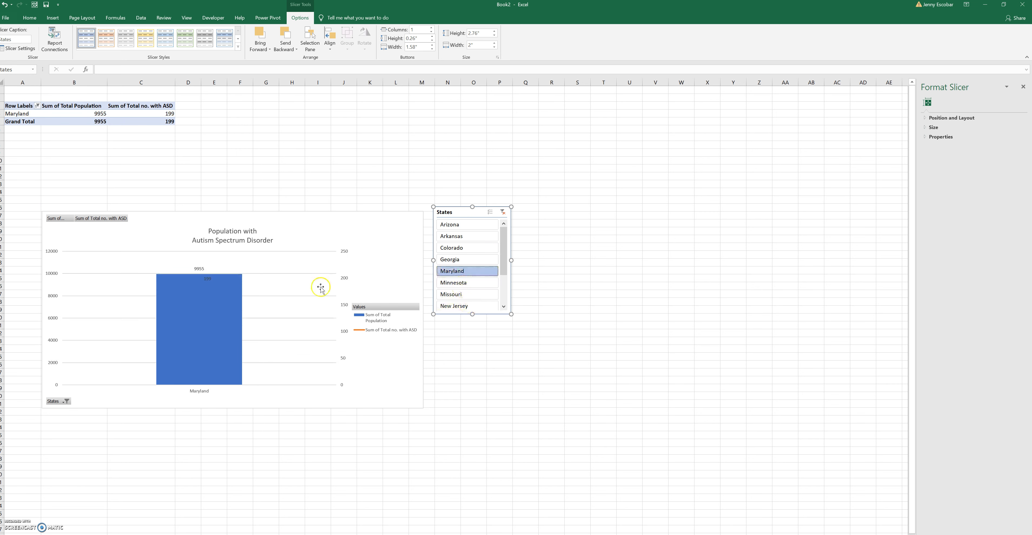
left_click(465, 227)
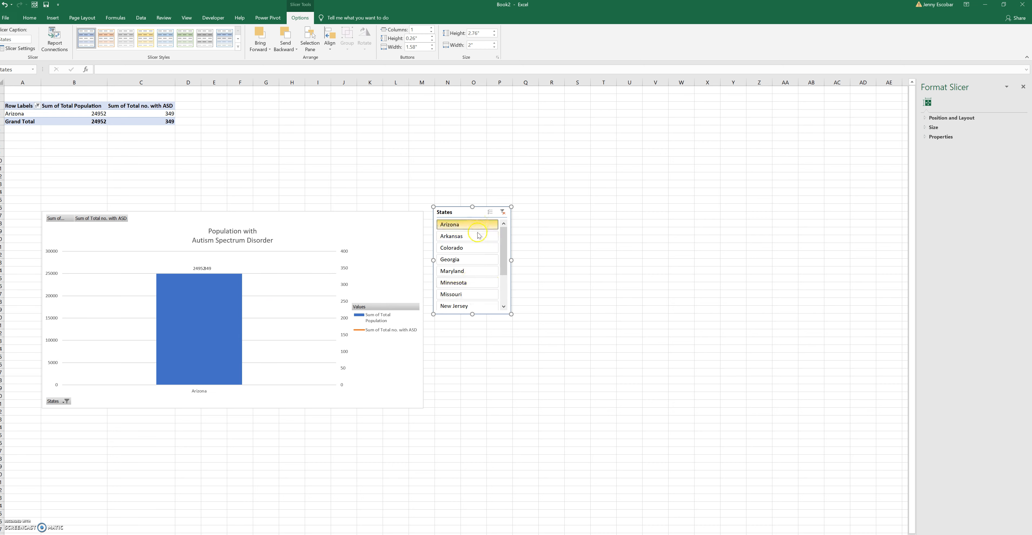
left_click(476, 270)
left_click(577, 254)
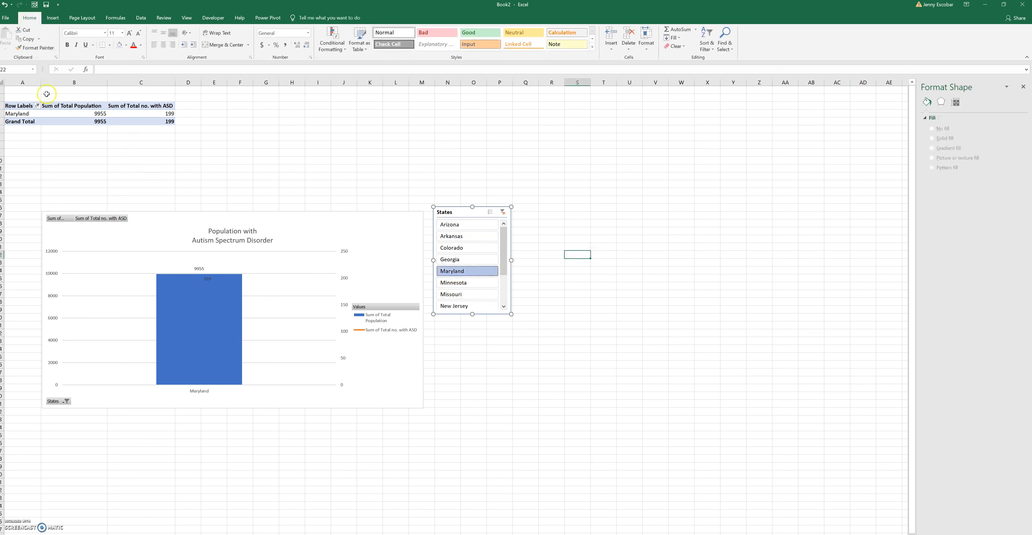
Create a second PivotTable on a new worksheet from the same autism data table
left_click(242, 534)
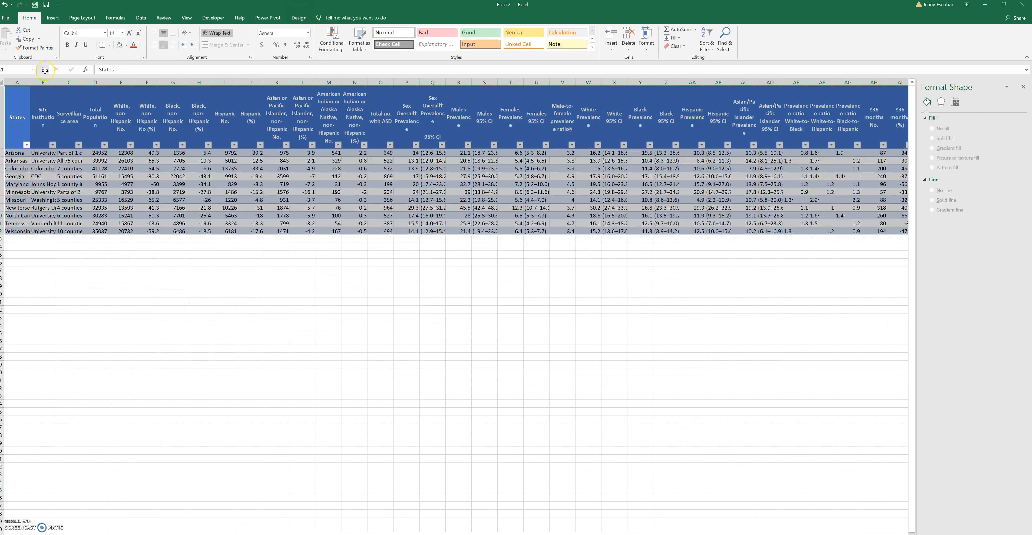
left_click(53, 18)
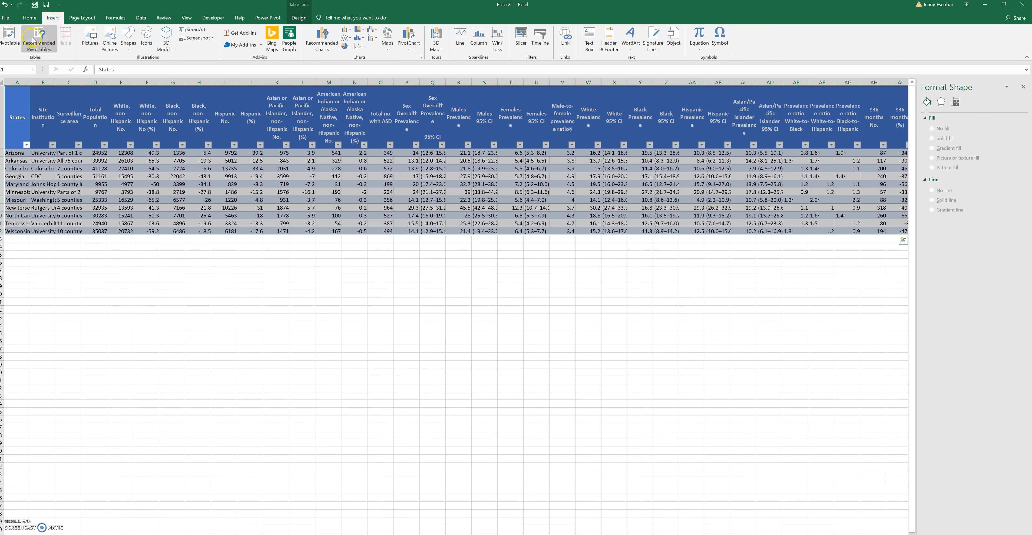
left_click(12, 40)
left_click(180, 185)
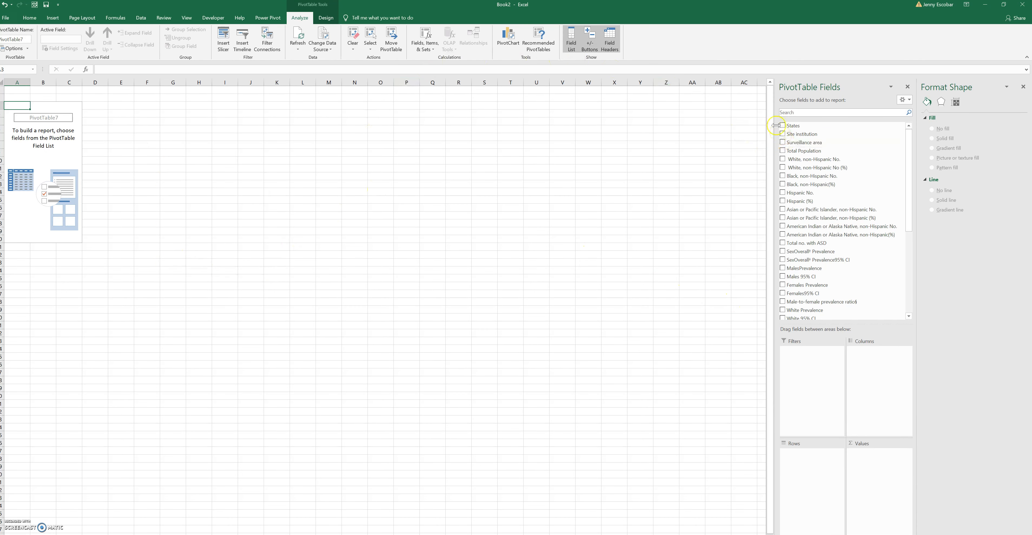
Set States as the columns, add MalesPrevalence and Females Prevalence as values, and move the Values field to the rows
left_click_drag(791, 127, 867, 368)
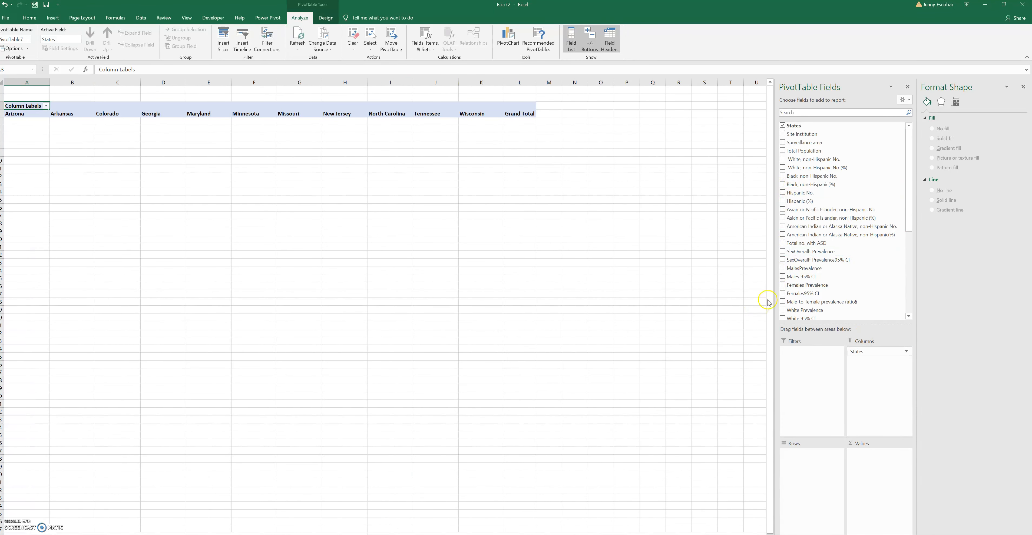
left_click_drag(795, 267, 864, 447)
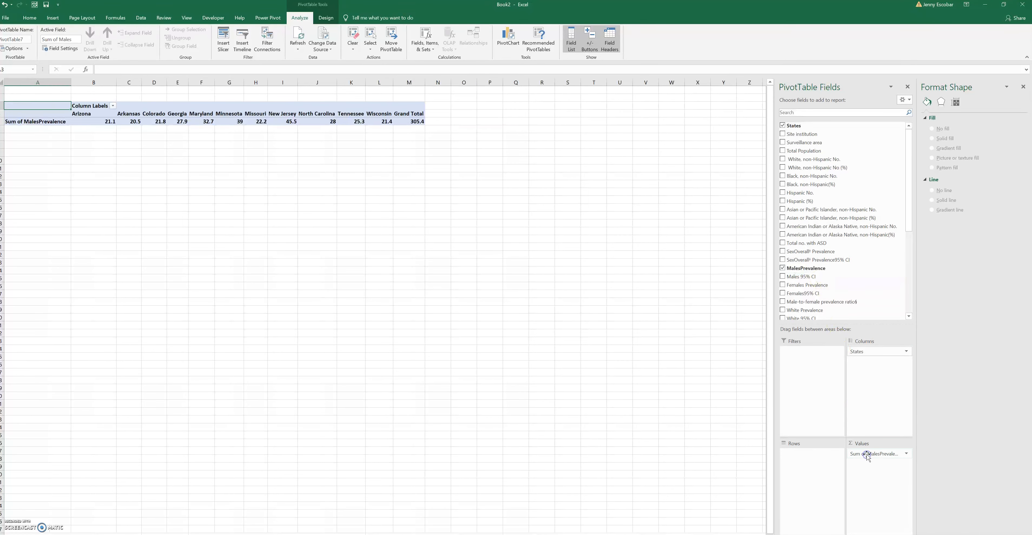
scroll(911, 208, "down", 2)
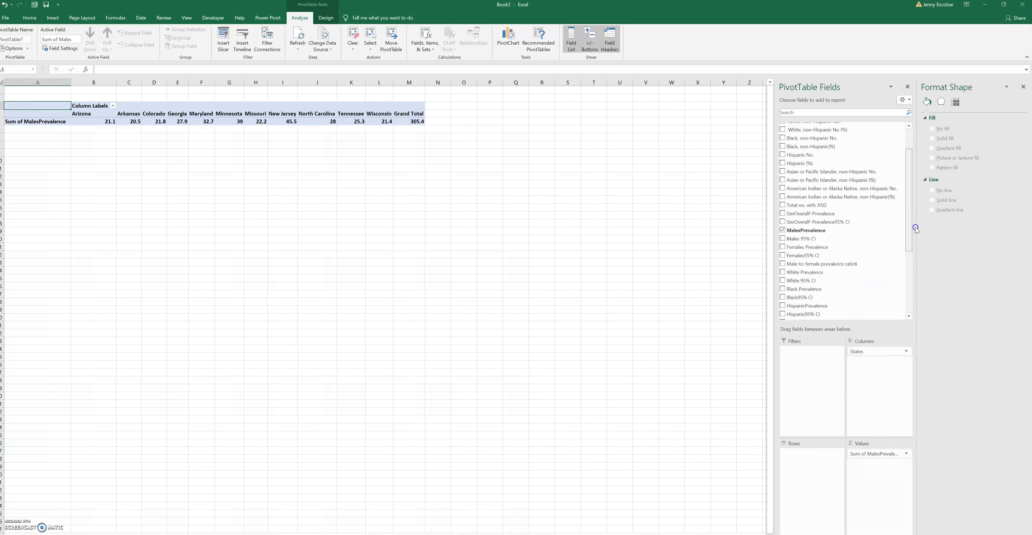
left_click_drag(814, 237, 870, 474)
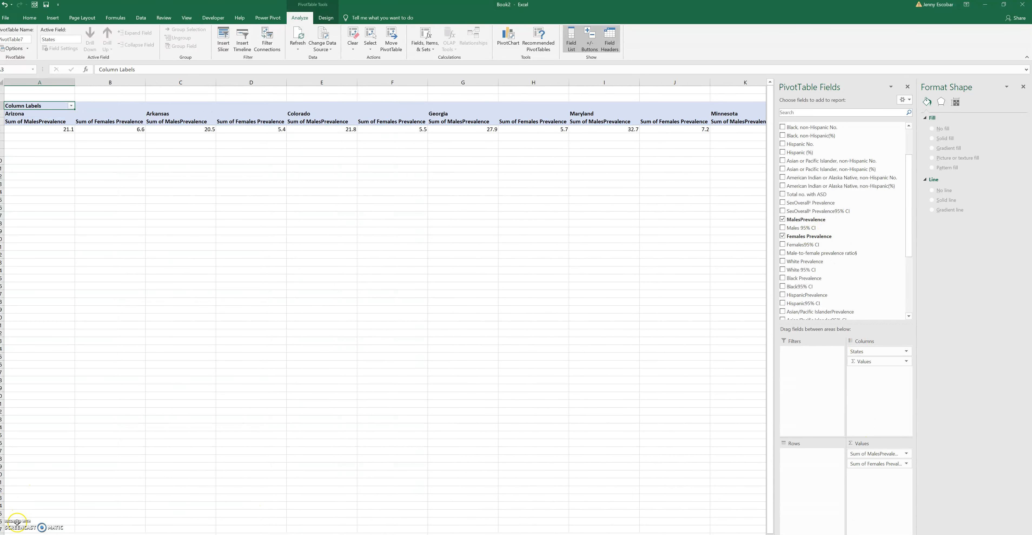
left_click_drag(867, 361, 813, 464)
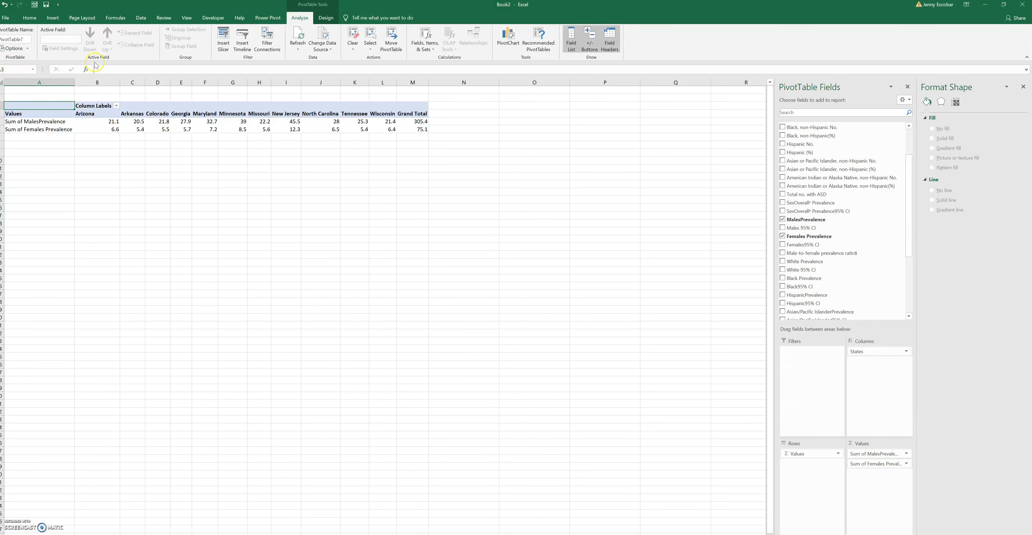
Insert a 2-D pie PivotChart of male and female prevalence and move it up closer to the PivotTable
left_click(29, 17)
left_click(53, 17)
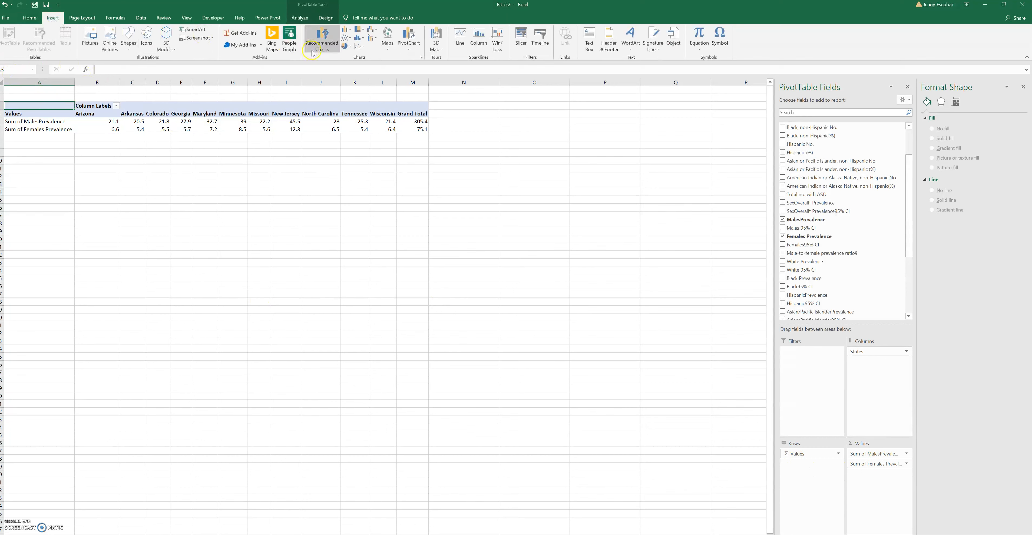
left_click(346, 45)
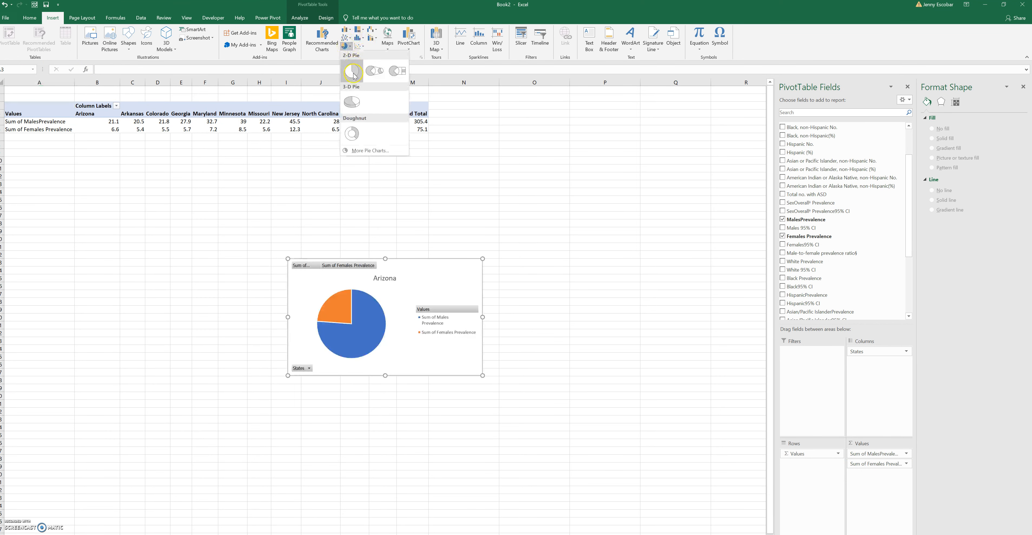
left_click(353, 73)
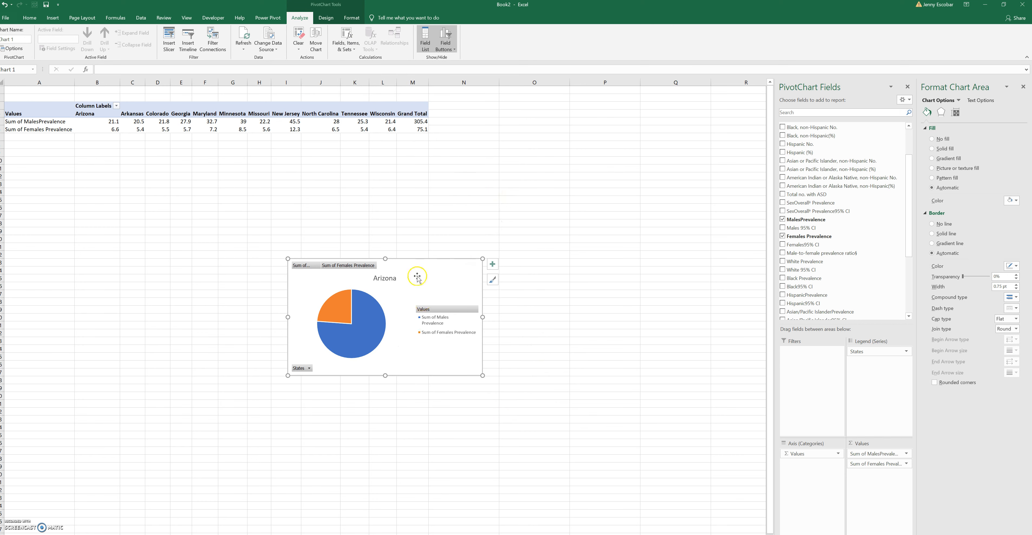
left_click_drag(417, 277, 339, 176)
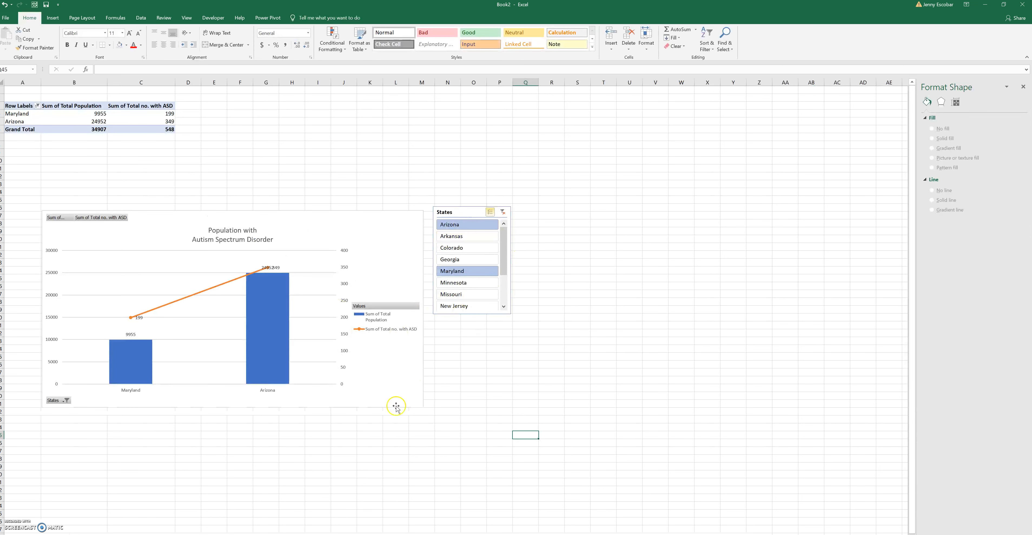
Connect the States slicer to PivotTable7 on Sheet3 as well, add Colorado to the slicer selection, and finally filter to Arkansas alone
right_click(460, 213)
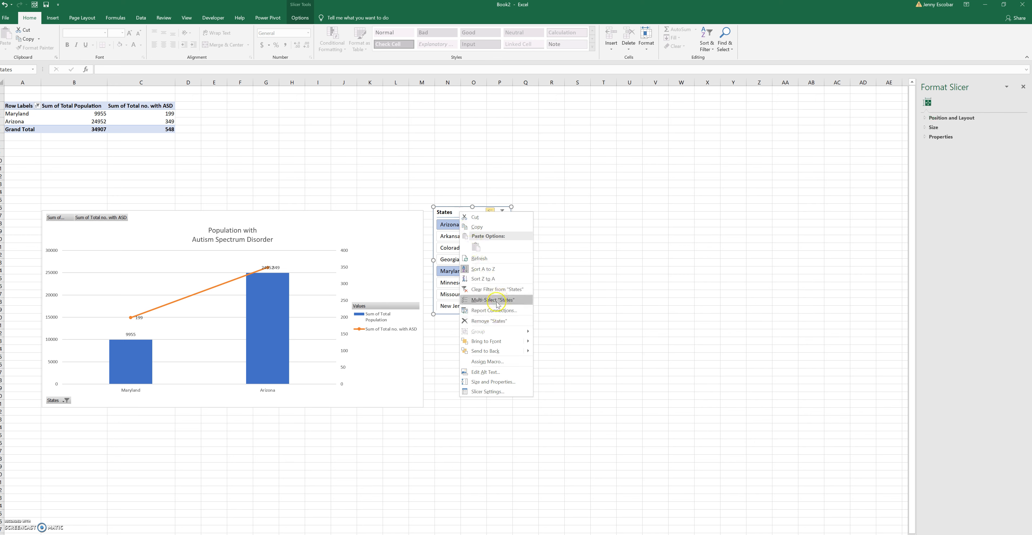
left_click(494, 310)
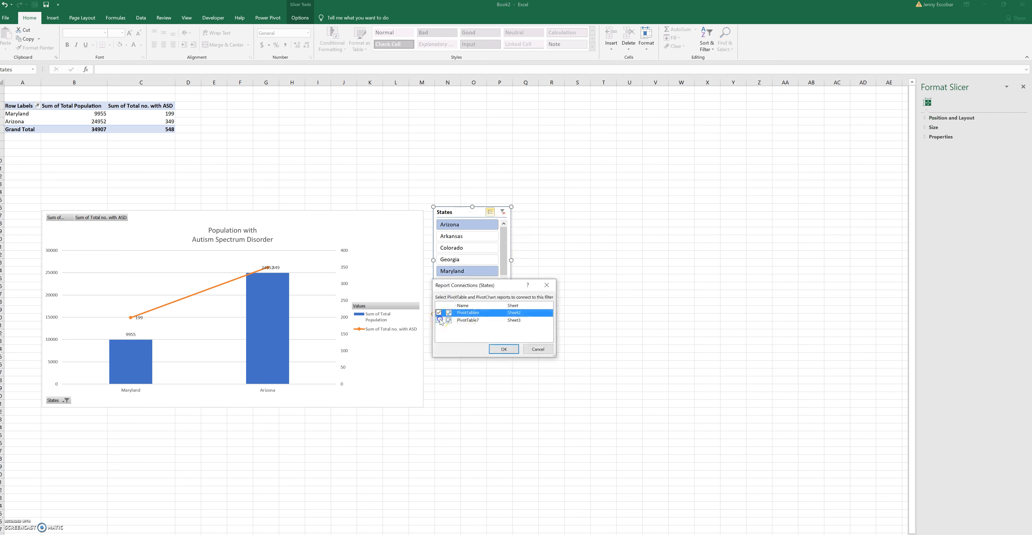
left_click(439, 321)
left_click(504, 348)
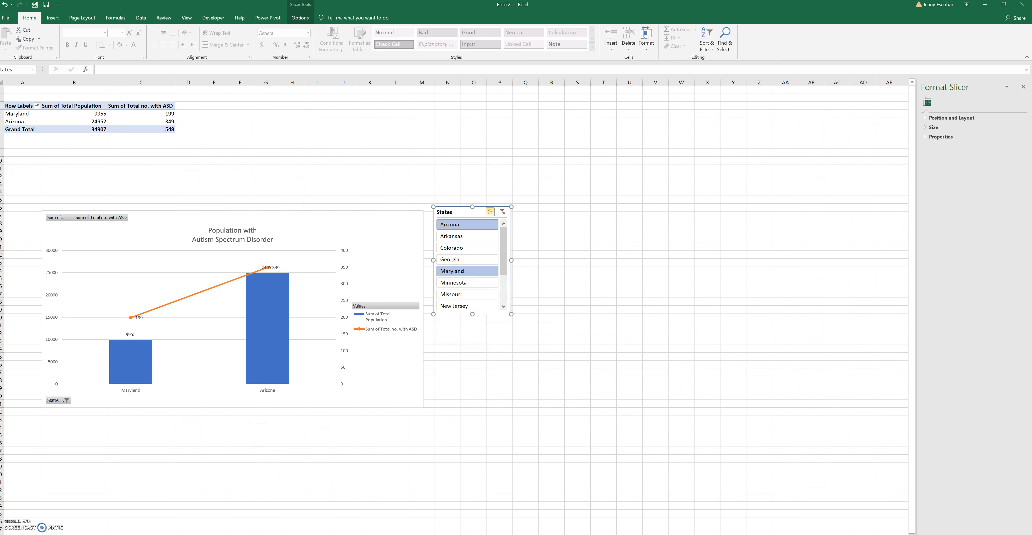
left_click(467, 248)
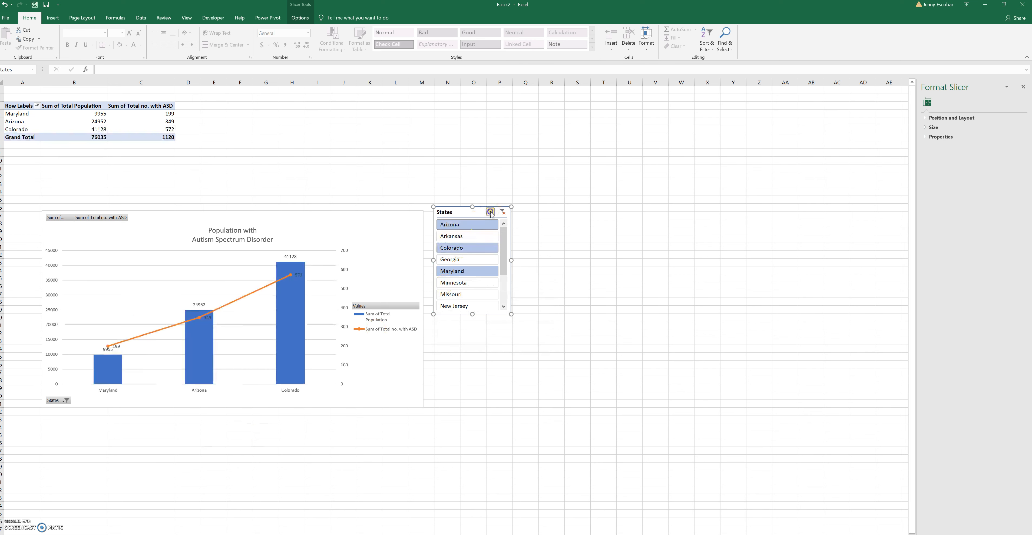
left_click(472, 237)
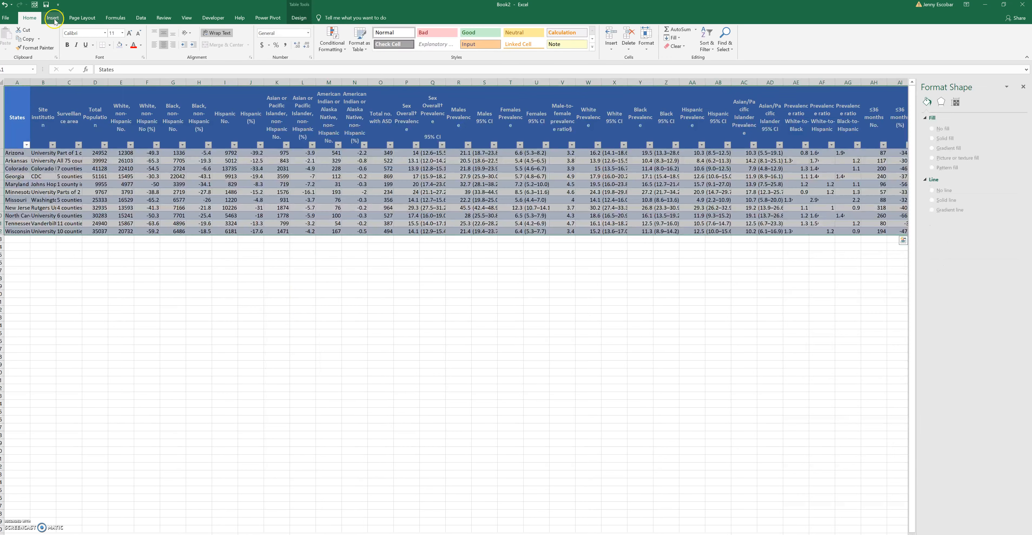
Create a third PivotTable on a new worksheet from the autism data table Table2
left_click(53, 18)
left_click(9, 38)
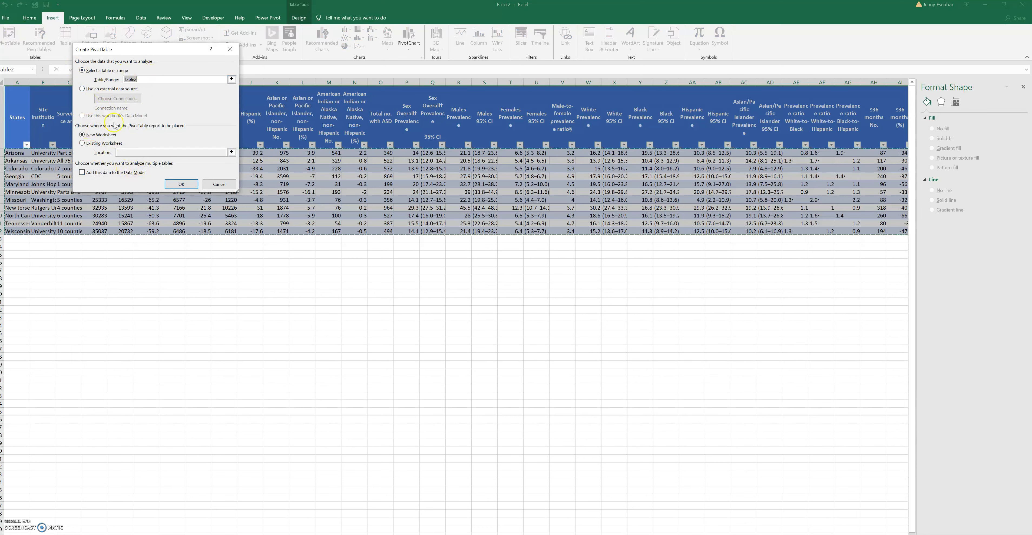
left_click(181, 183)
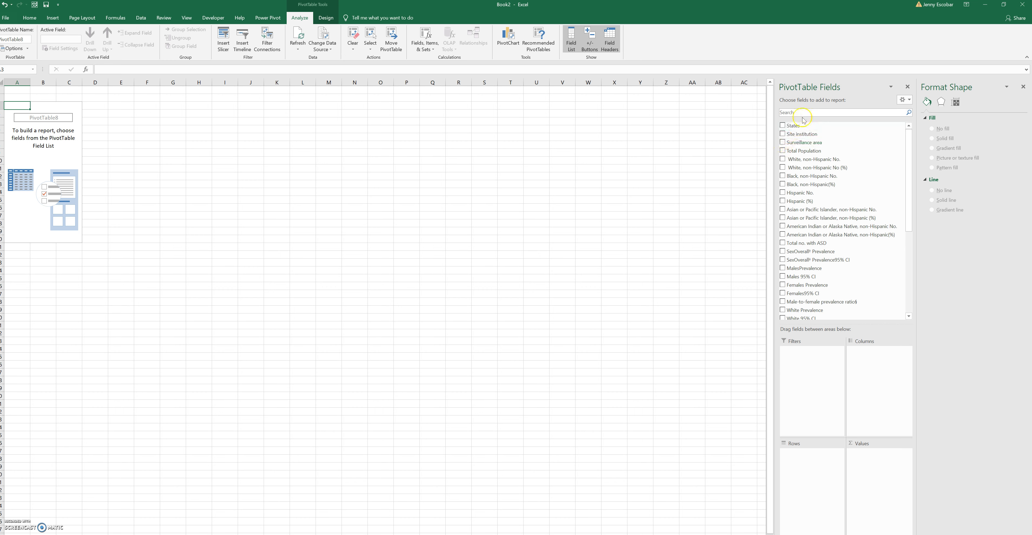
Set States as the rows and add White Prevalence, Black Prevalence, HispanicPrevalence and Asian/Pacific IslanderPrevalence as values
left_click_drag(796, 126, 805, 471)
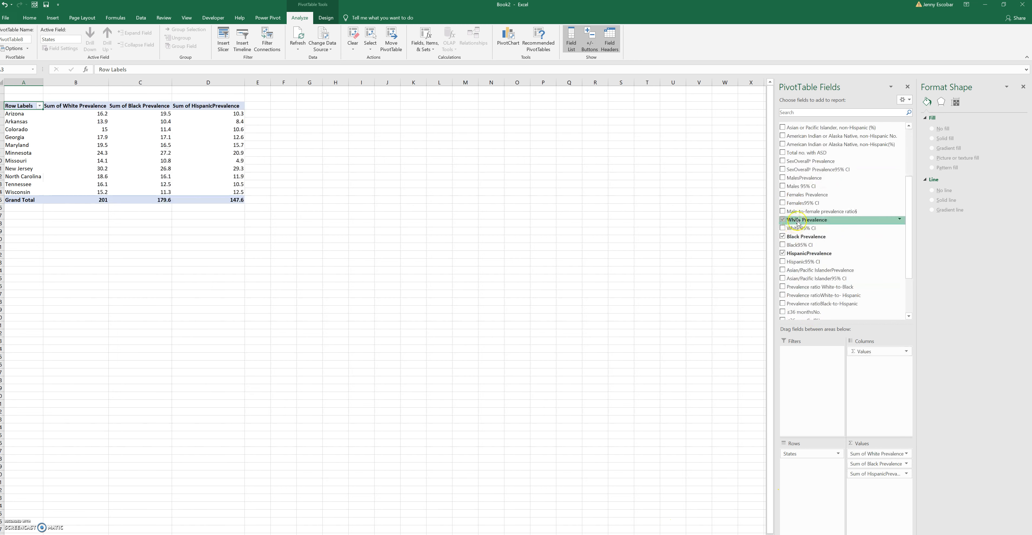
left_click(867, 442)
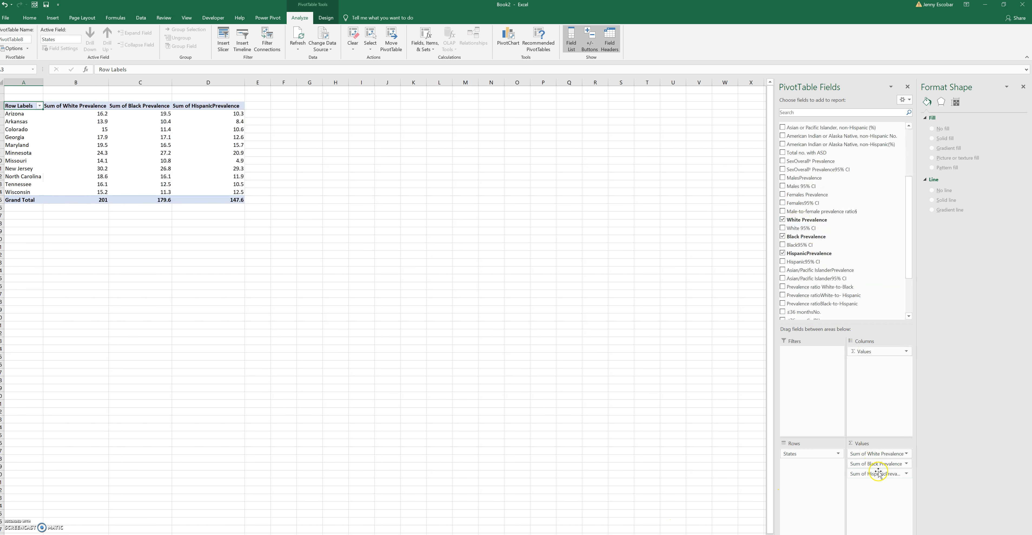
left_click_drag(801, 274, 883, 495)
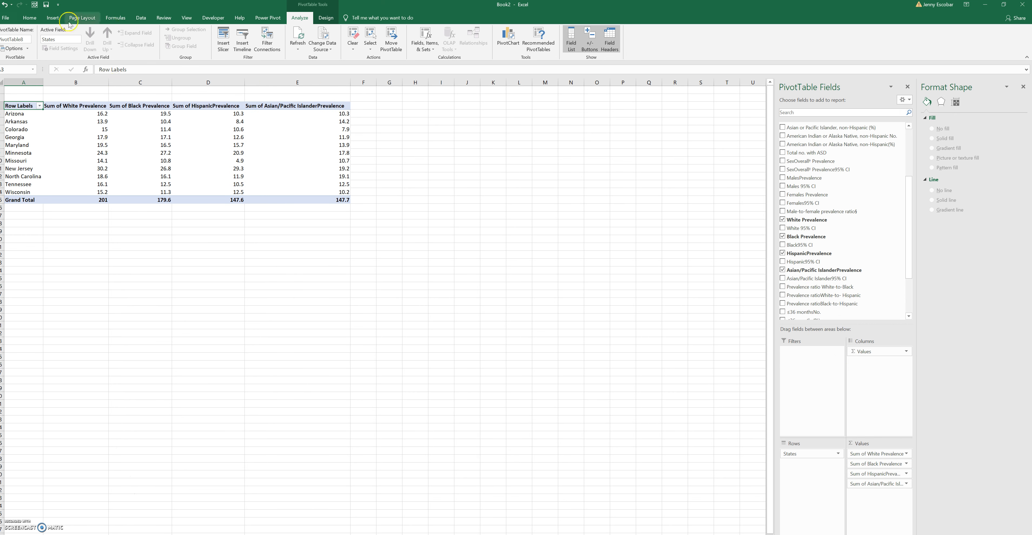
Insert a Clustered Bar PivotChart of the prevalence by race and state, and place it just below the PivotTable
left_click(29, 17)
left_click(52, 18)
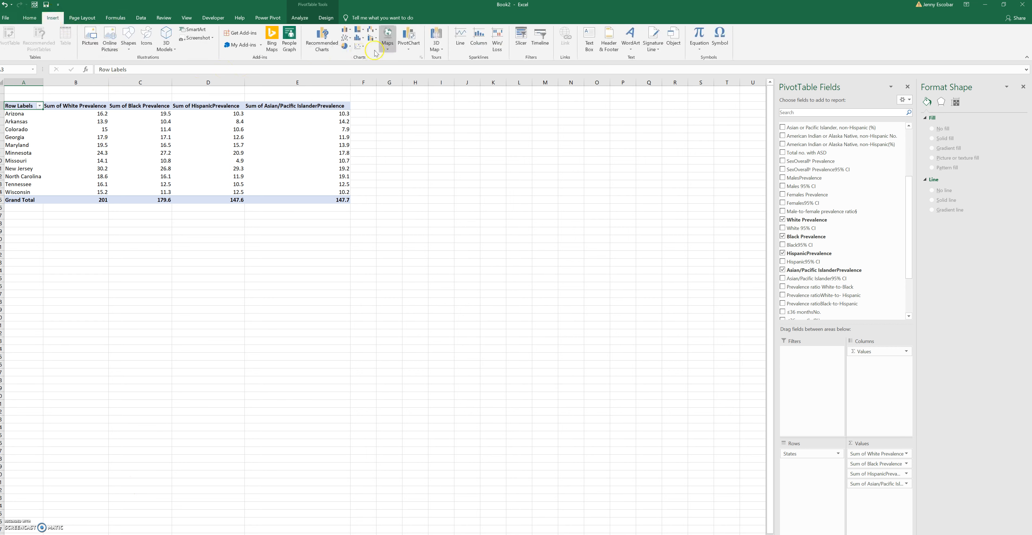
left_click(345, 30)
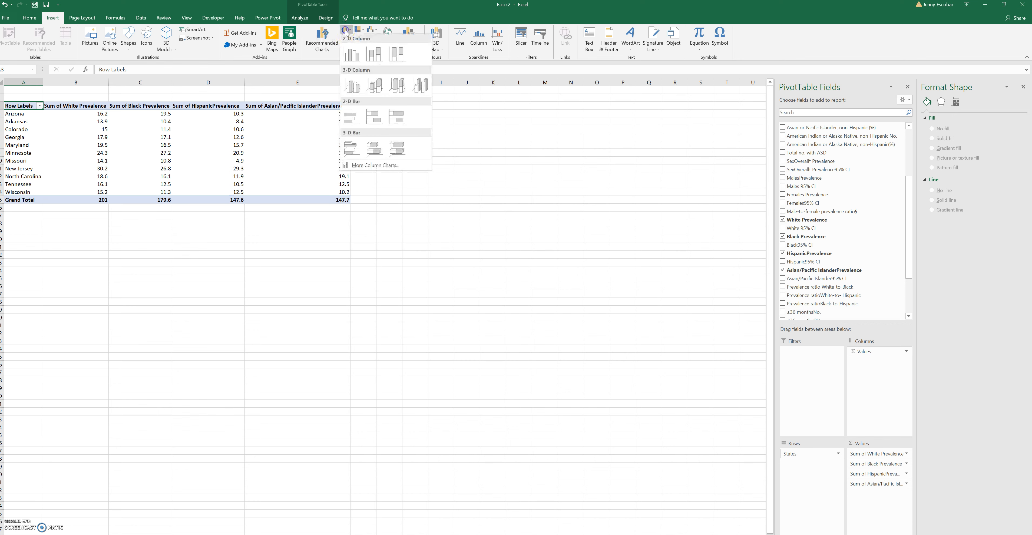
left_click(328, 35)
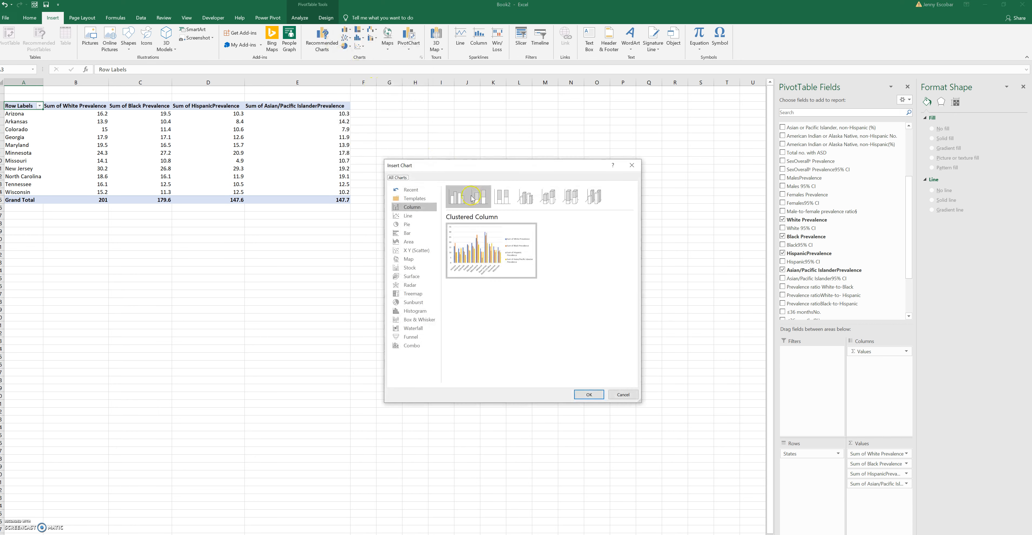
left_click(407, 233)
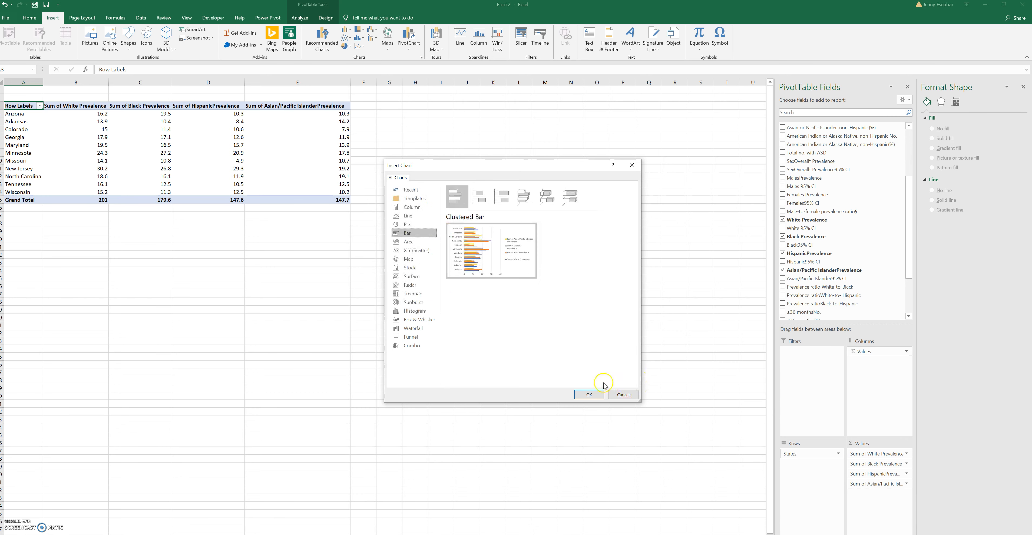
left_click(593, 394)
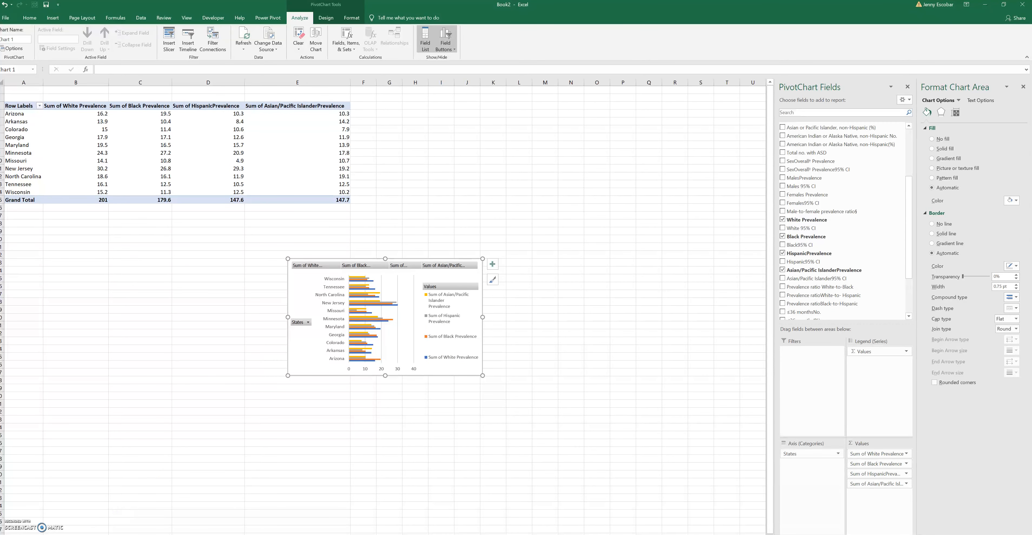
scroll(15, 508, "down", 2)
left_click_drag(384, 225, 255, 187)
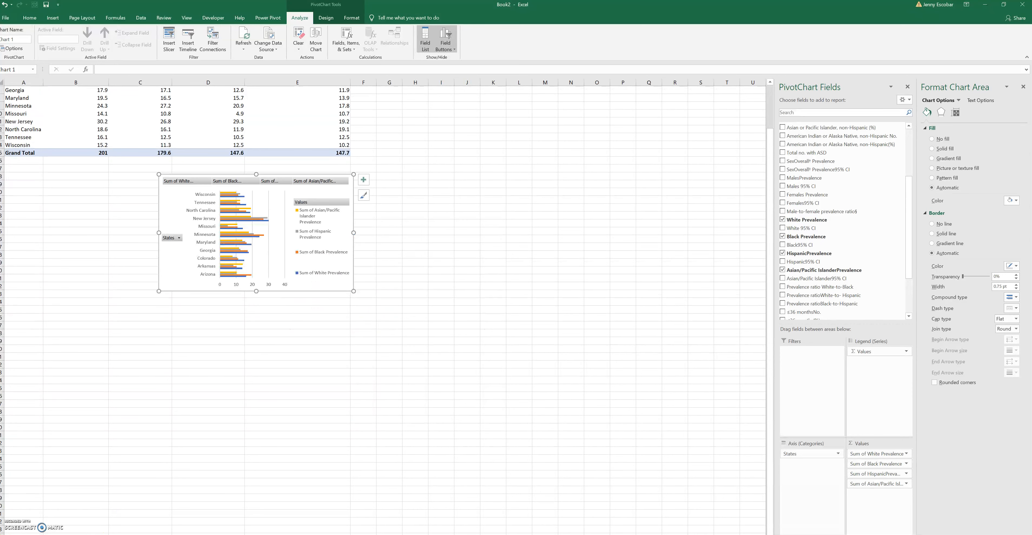
left_click(283, 196)
left_click(306, 206)
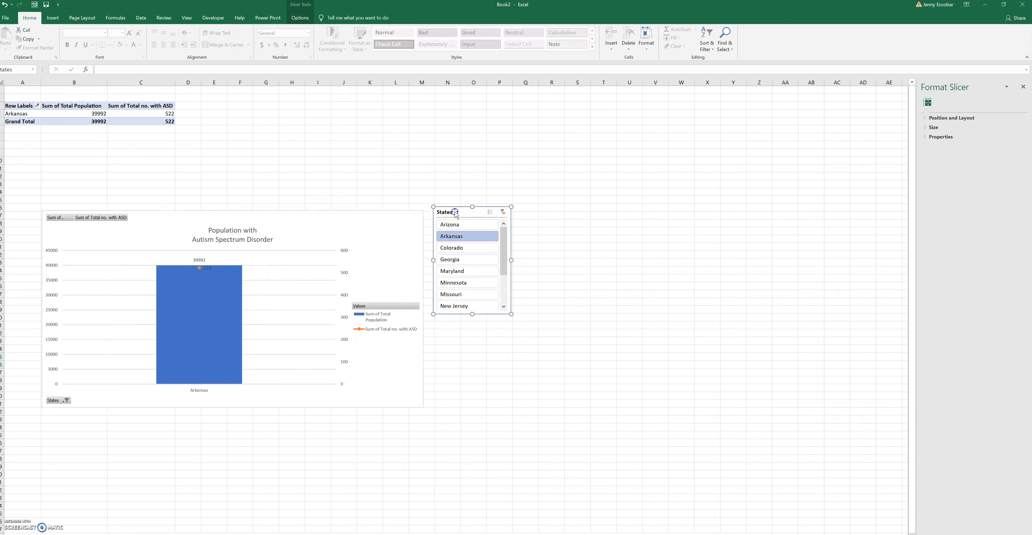
Connect the States slicer to PivotTable8 on Sheet4 as well and filter the reports to Maryland
right_click(455, 212)
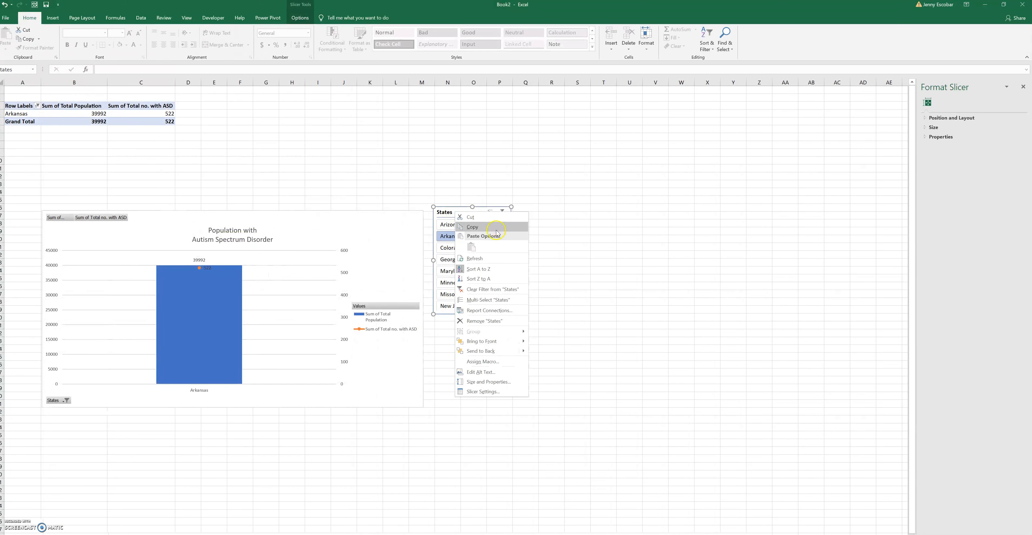
left_click(495, 313)
left_click(438, 330)
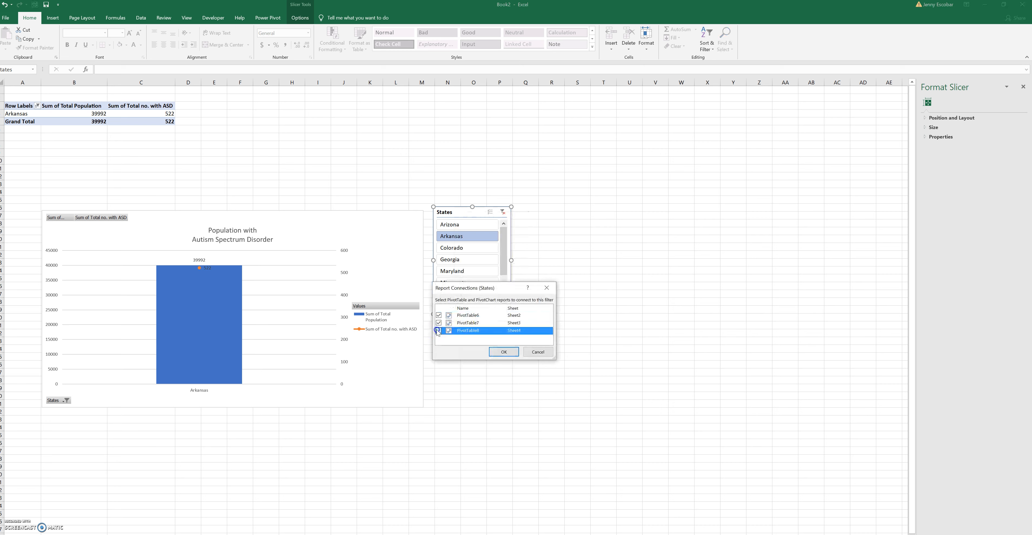
left_click(501, 351)
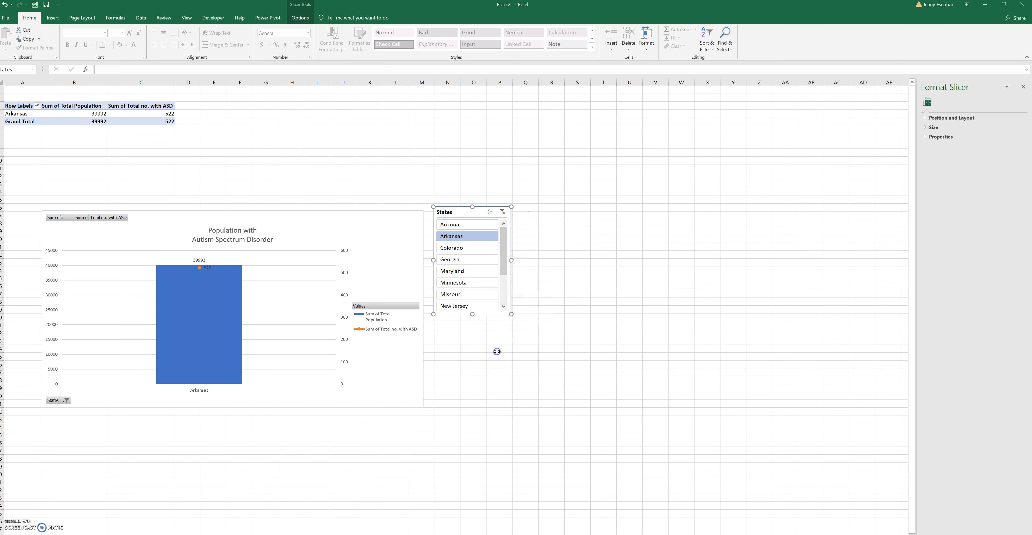
left_click(457, 272)
Return to the autism data sheet and create a fourth PivotTable from Table2 on a new worksheet
left_click(273, 533)
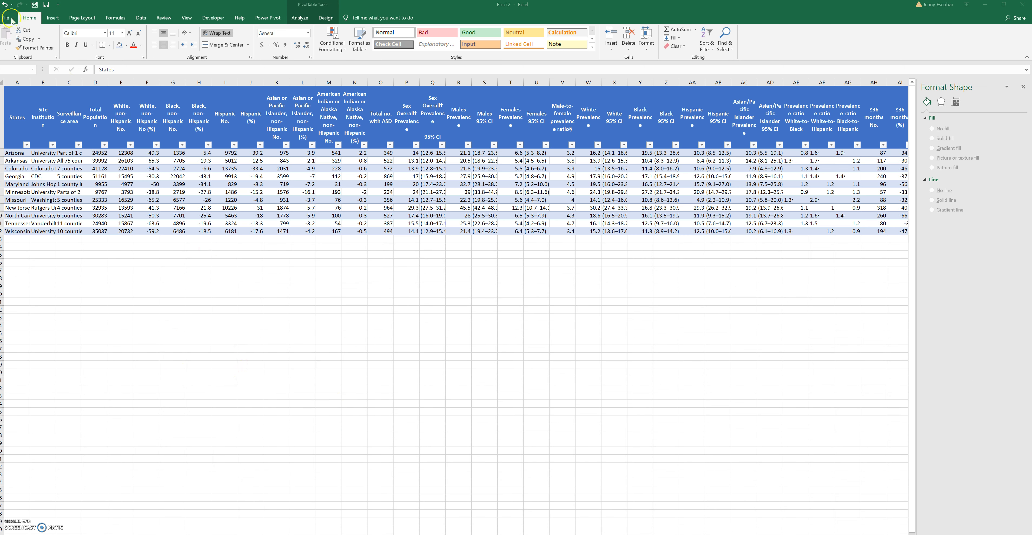
left_click(52, 19)
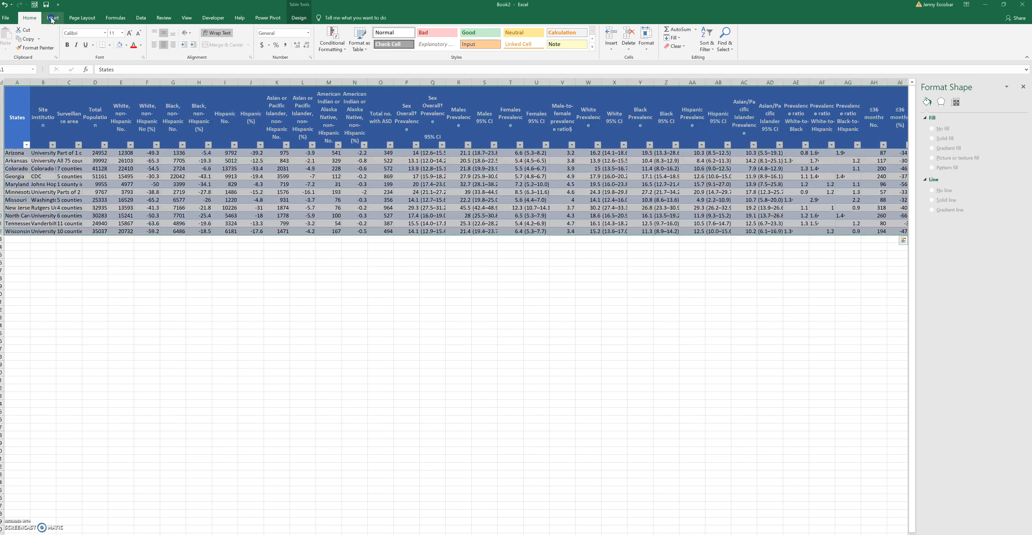
left_click(52, 18)
left_click(10, 36)
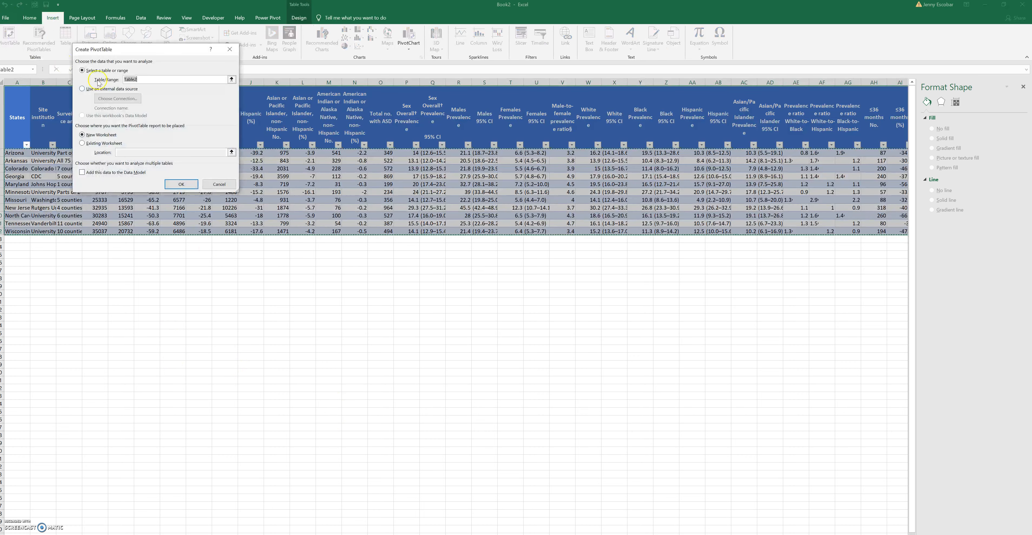
left_click(180, 185)
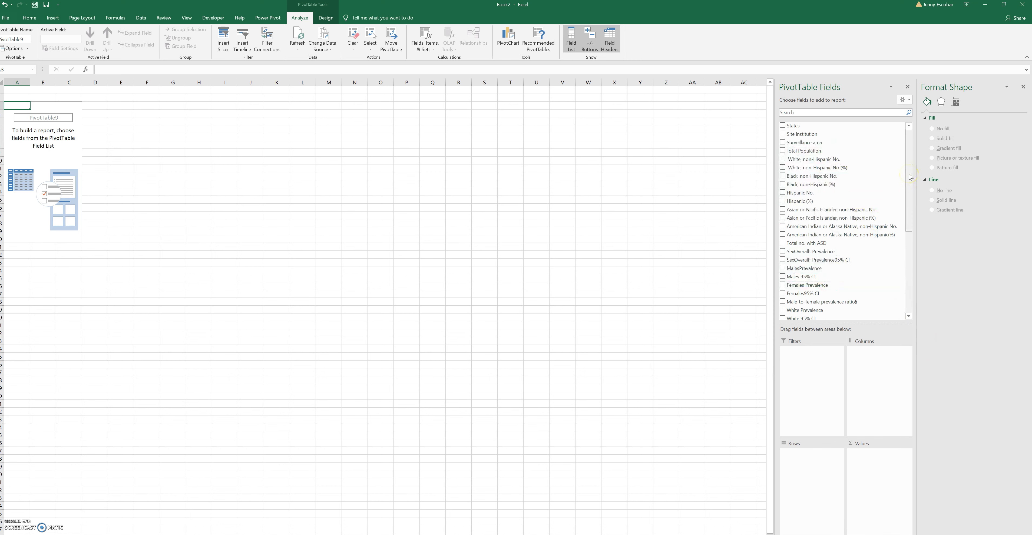
Set States as the rows and add ≤36 monthsNo., 37–48 monthsNo. and >48 monthsNo. as values
mouse_move(909, 174)
left_mouse_down()
mouse_move(910, 192)
mouse_move(908, 159)
left_mouse_up()
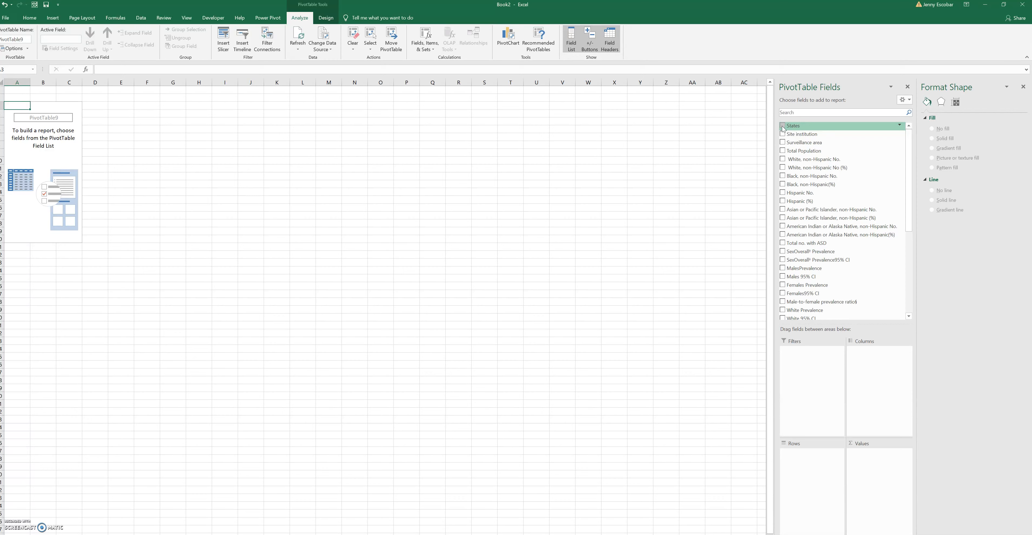
left_click_drag(793, 127, 803, 468)
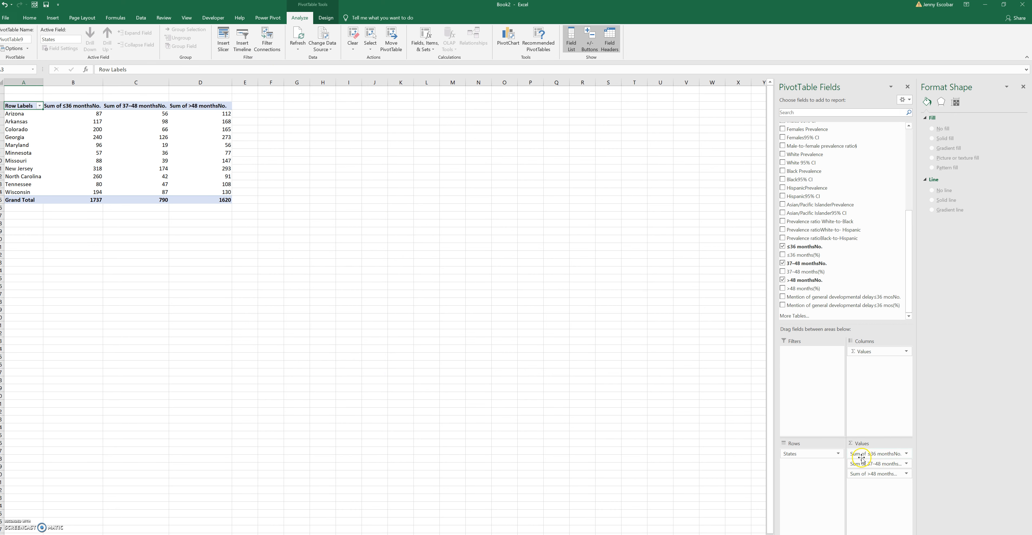
left_click(322, 309)
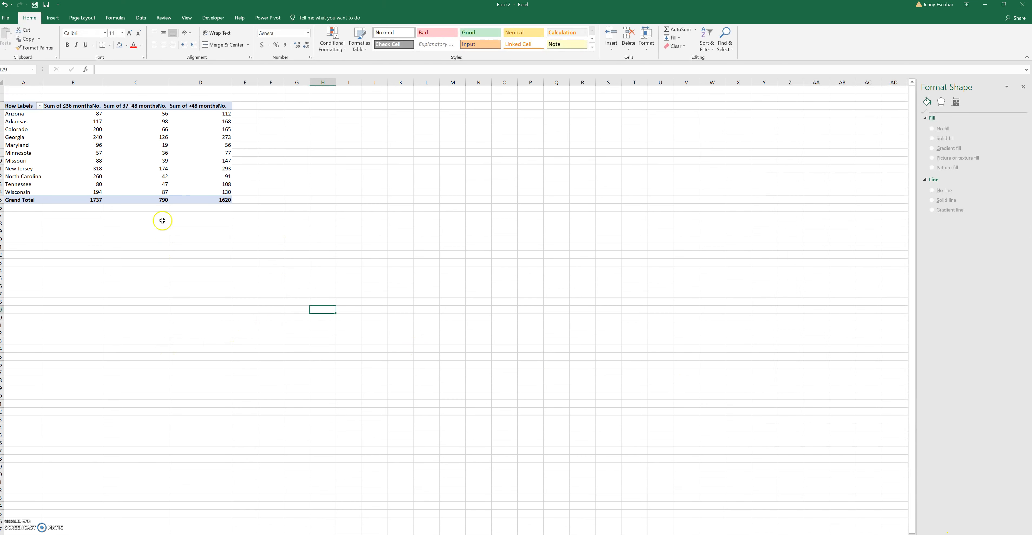
Insert a 2-D clustered column PivotChart of the three age-in-months groups by state
left_click(20, 106)
left_click(52, 20)
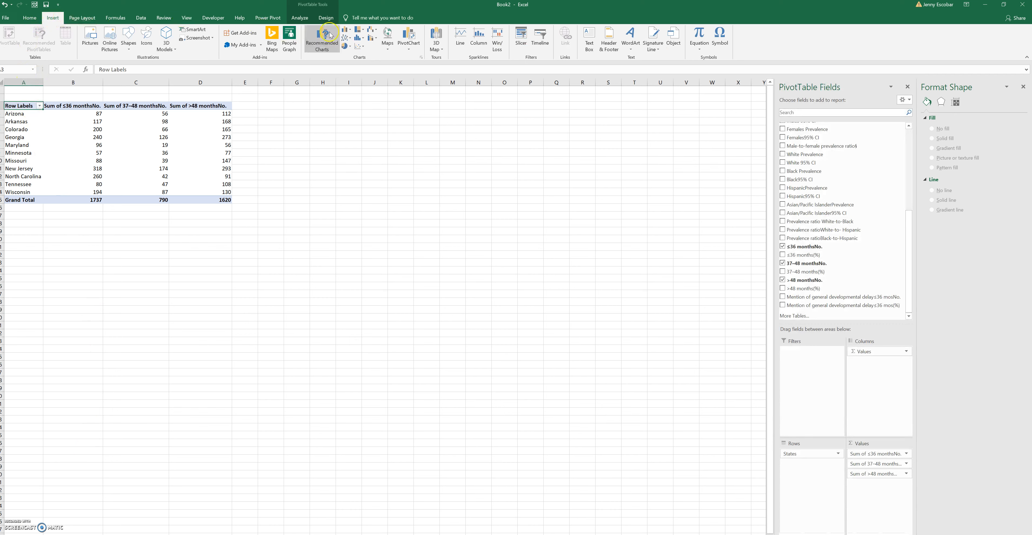
left_click(344, 35)
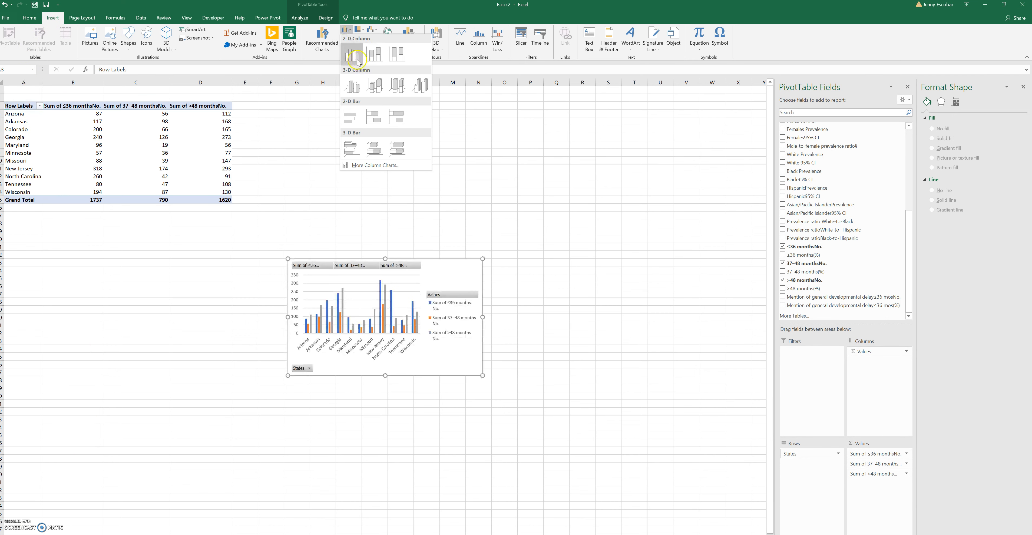
left_click(349, 89)
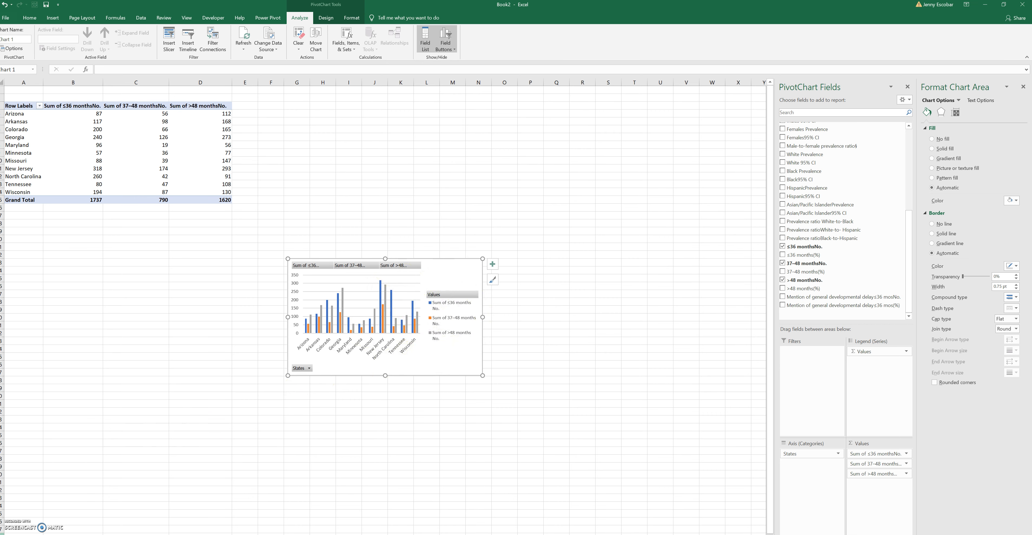
left_click(449, 279)
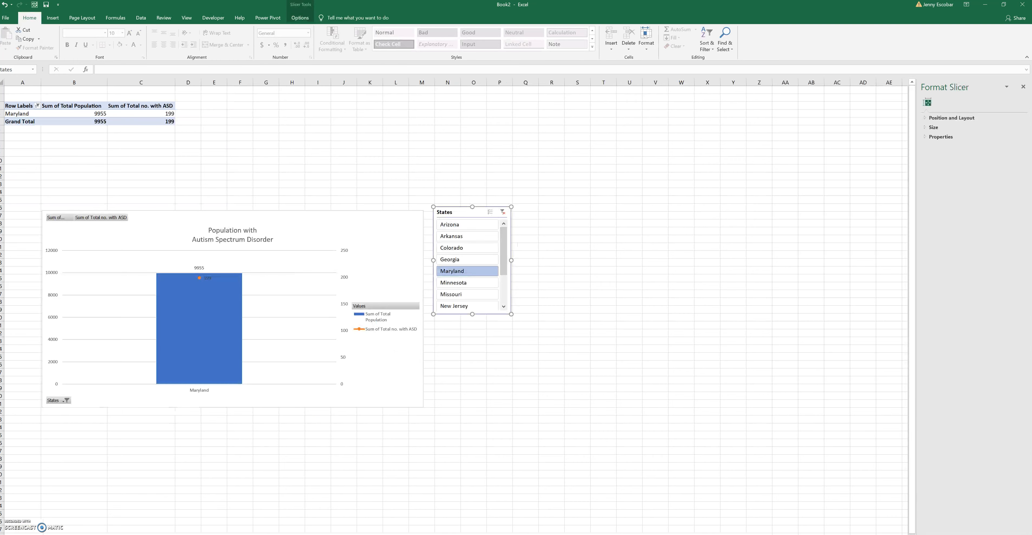
Connect the States slicer to PivotTable9 on Sheet5 as well and filter the reports to Minnesota
right_click(457, 211)
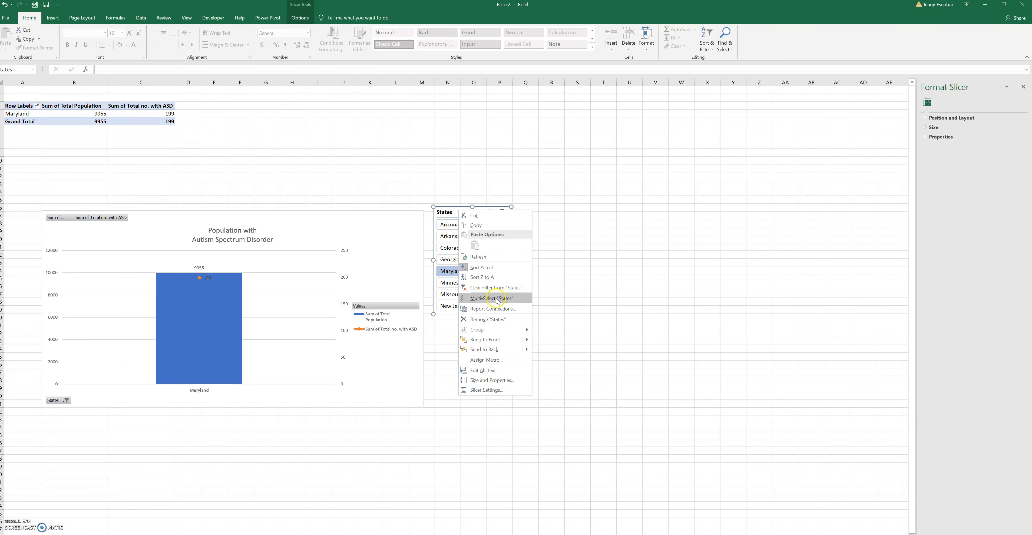
left_click(495, 309)
left_click(443, 334)
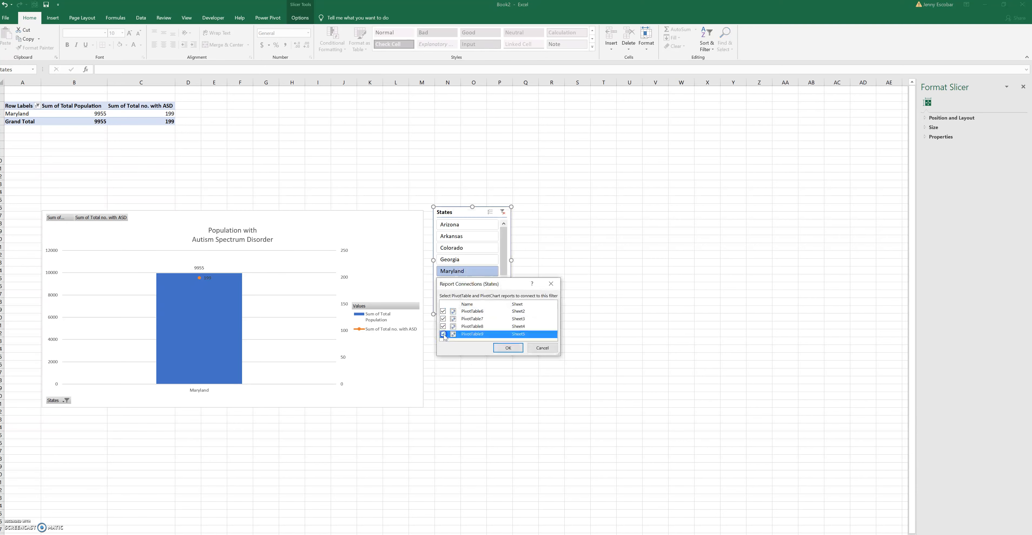
left_click(508, 348)
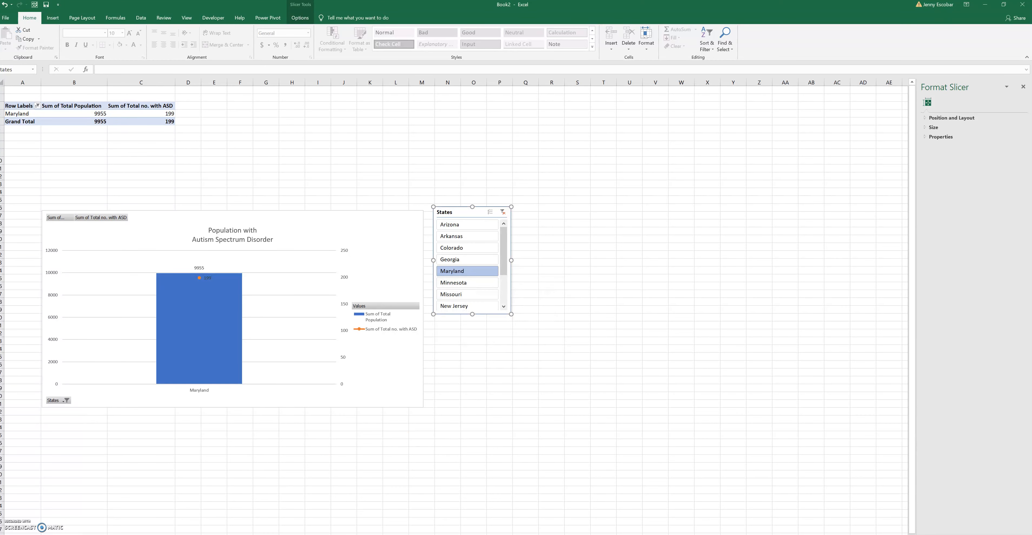
left_click(467, 282)
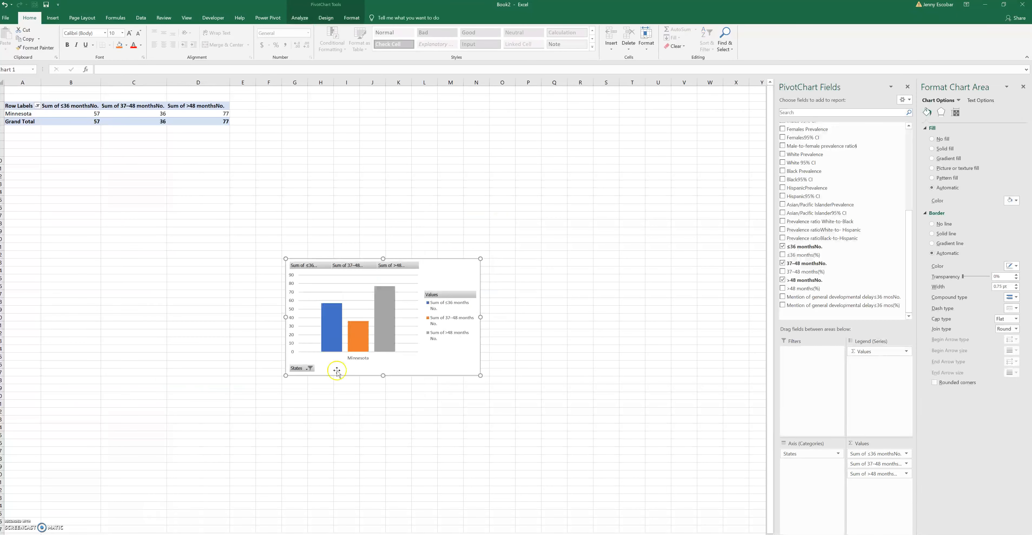
Look through the State, Gender, Race and Age Prevalence sheets and the Database sheet
left_click(349, 373)
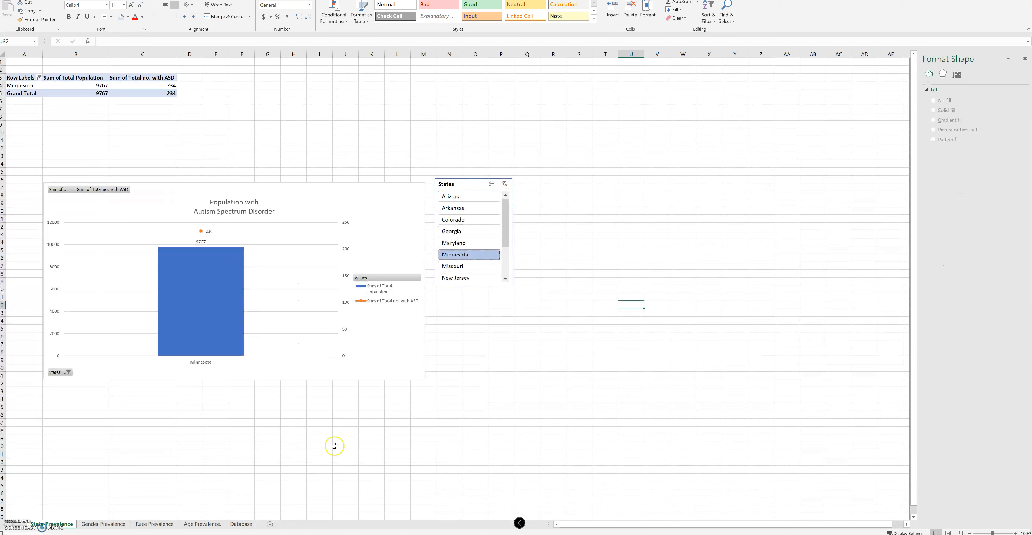
left_click(81, 525)
left_click(103, 524)
left_click(154, 524)
left_click(202, 524)
left_click(241, 524)
left_click(202, 524)
left_click(154, 524)
left_click(103, 525)
left_click(47, 525)
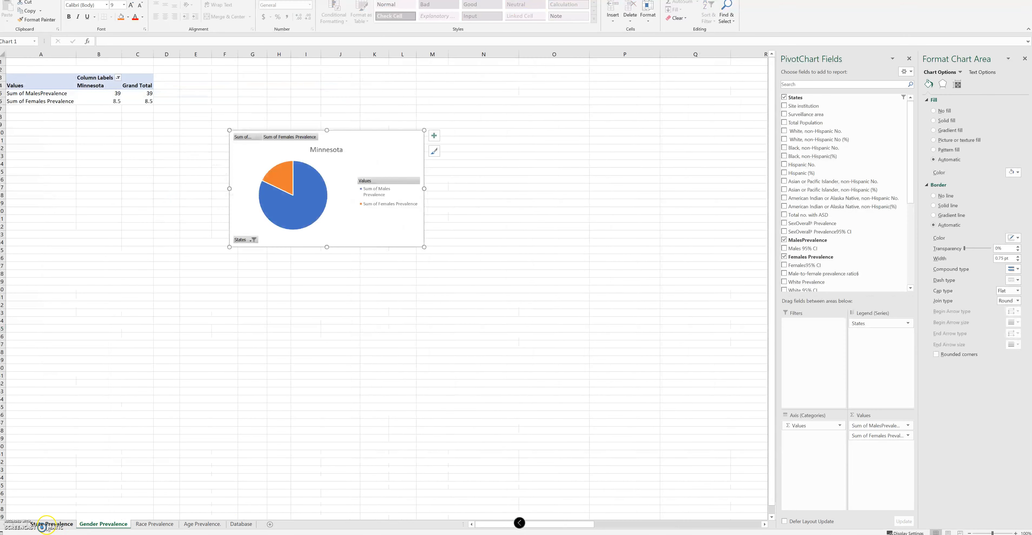
Add a new worksheet named Dashboard and arrange the sheets so Database comes first, followed by Dashboard
left_click(271, 525)
left_click(252, 406)
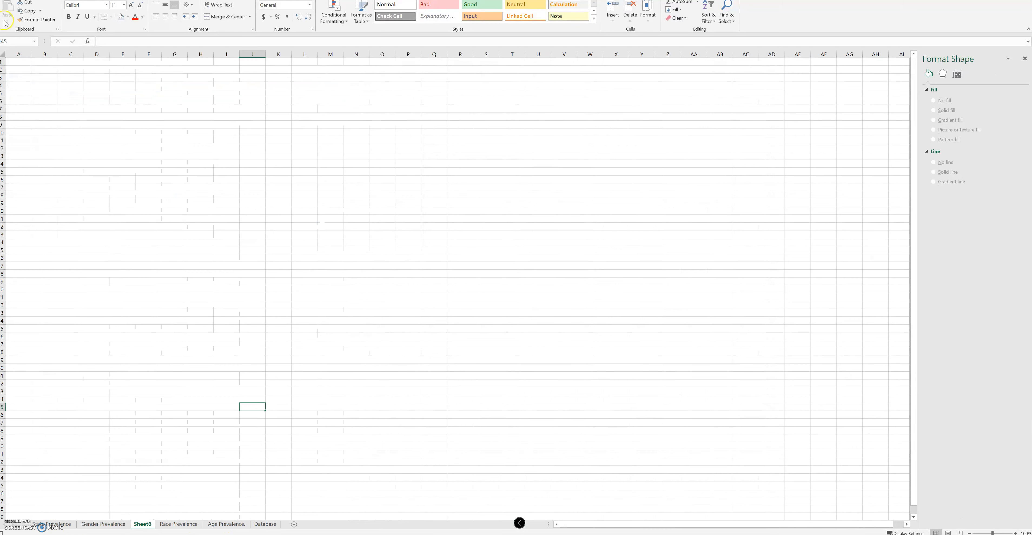
left_click(266, 524)
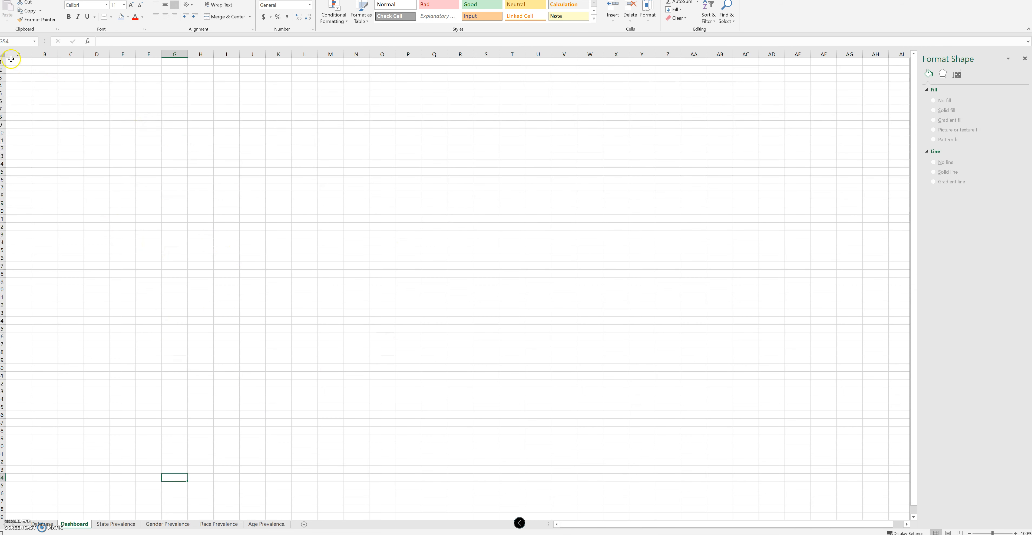
Fill all cells of the Dashboard sheet with a light shade of the Blue, Accent 1 theme color
left_click(4, 55)
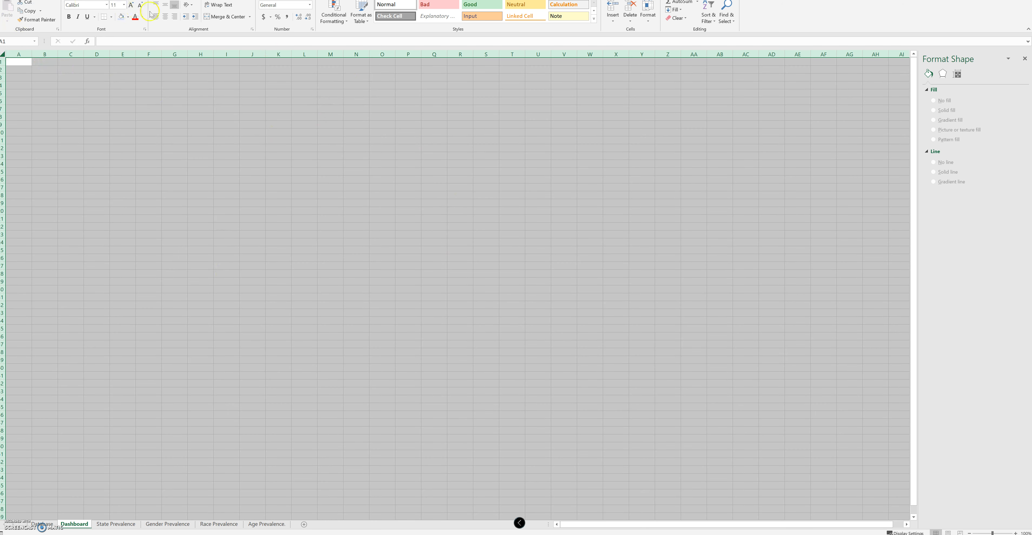
left_click(129, 16)
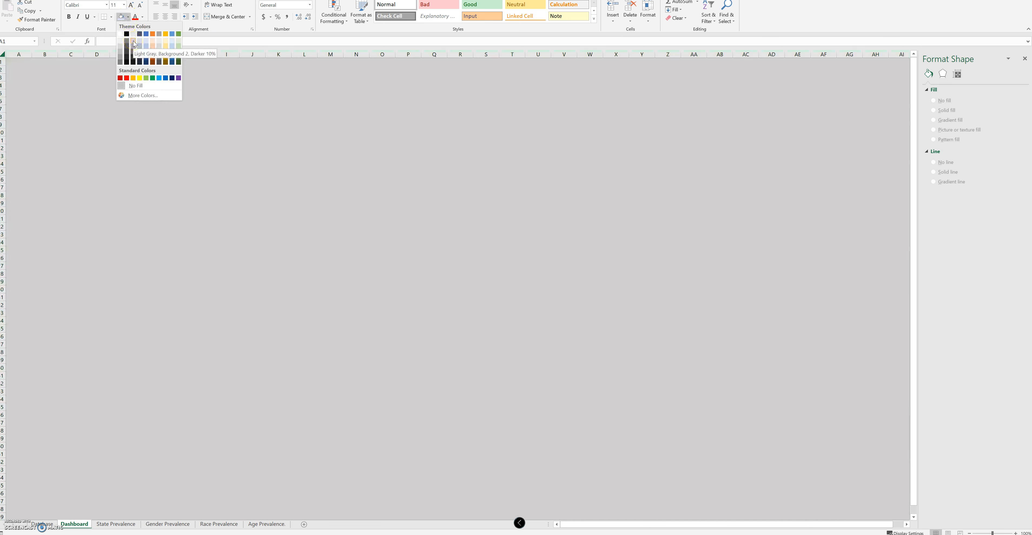
left_click(141, 41)
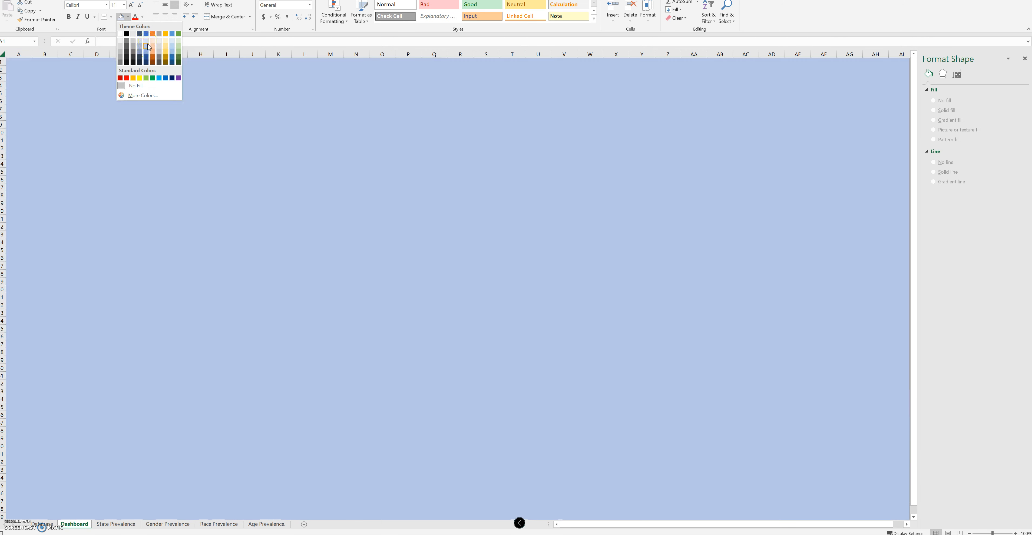
left_click(148, 43)
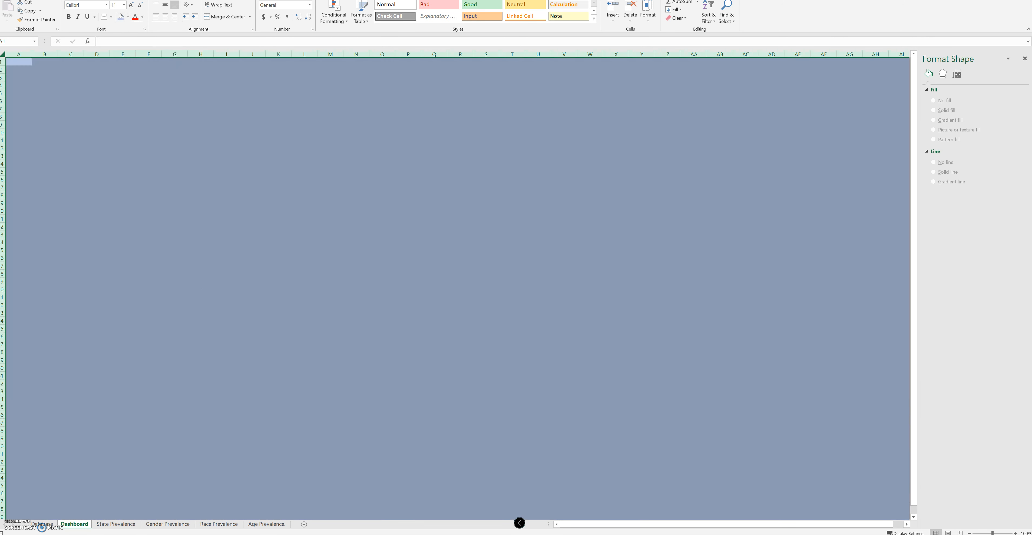
Review the charts on the State, Gender, Race and Age Prevalence sheets and return to the Dashboard sheet
left_click(75, 525)
left_click(103, 525)
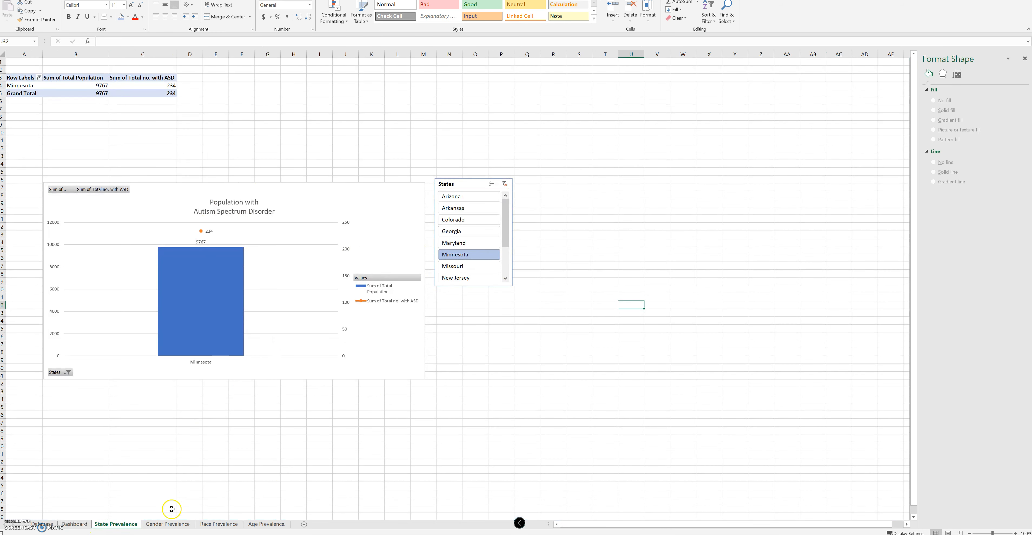
left_click(167, 525)
left_click(218, 524)
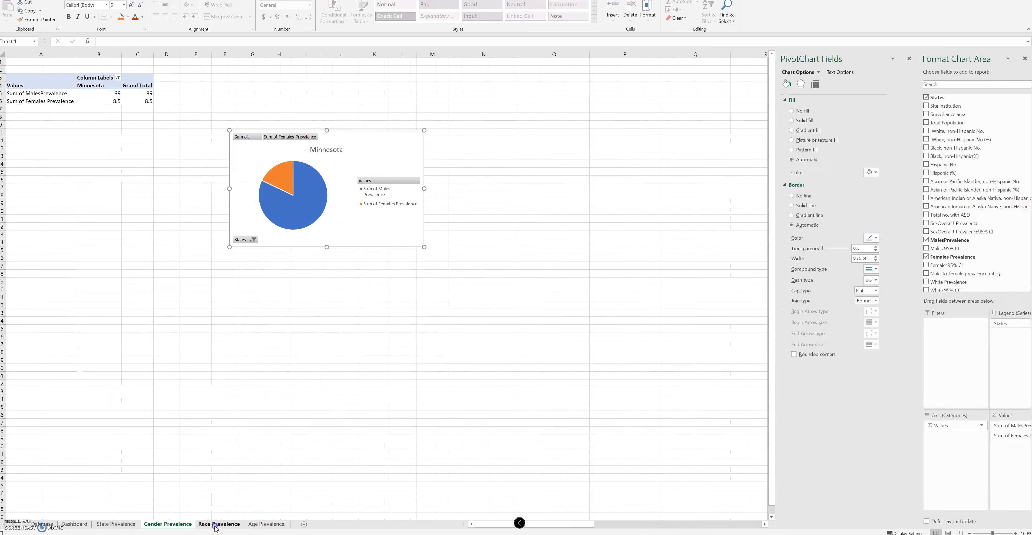
left_click(268, 524)
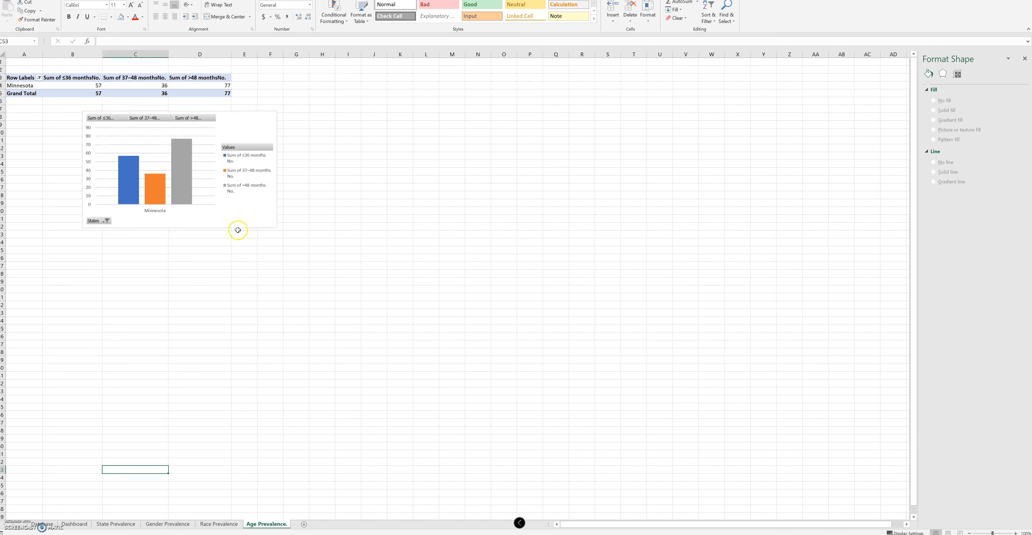
left_click(74, 524)
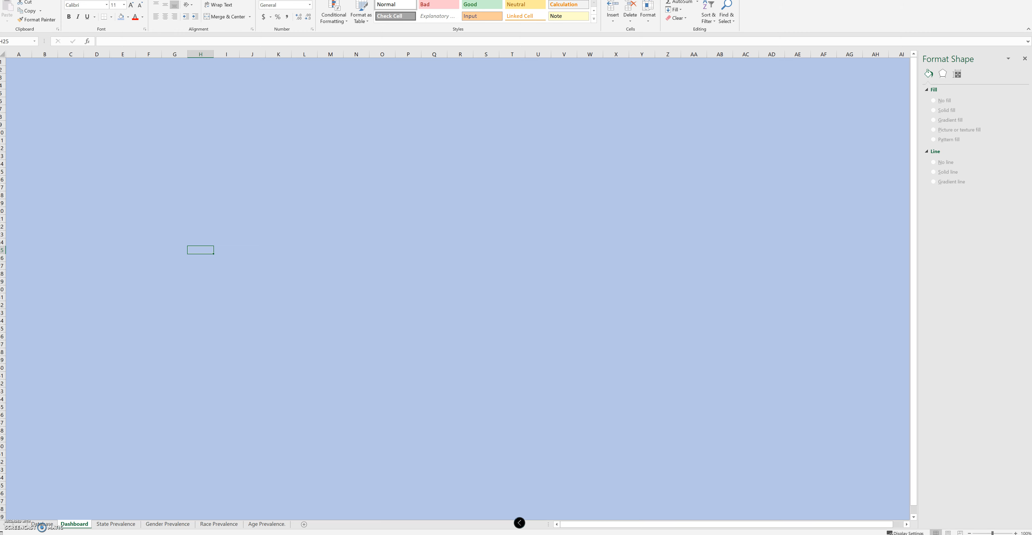
Copy the population chart and States slicer from State Prevalence onto Dashboard, and place the gender, race and age charts below them
left_click(380, 198)
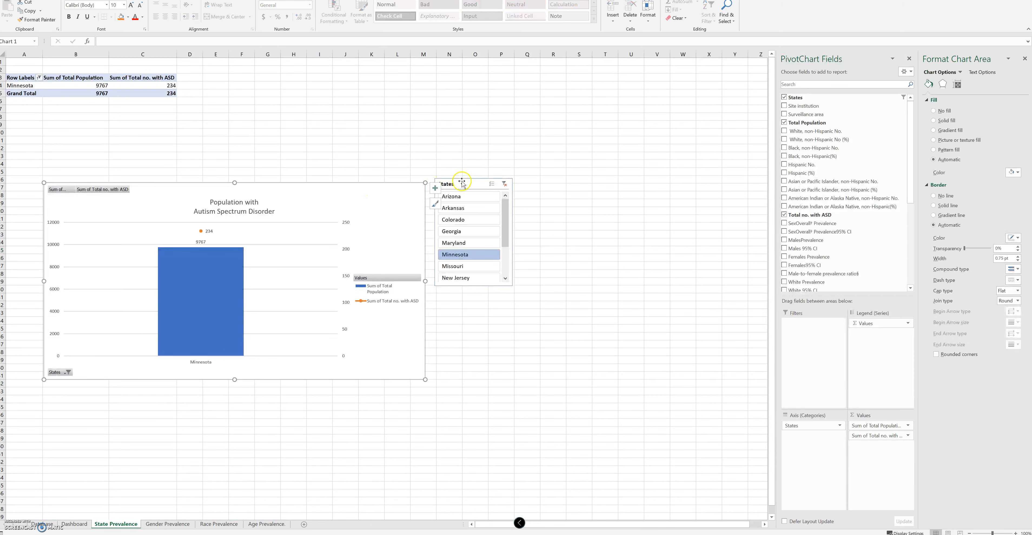
left_click(463, 183, "ctrl")
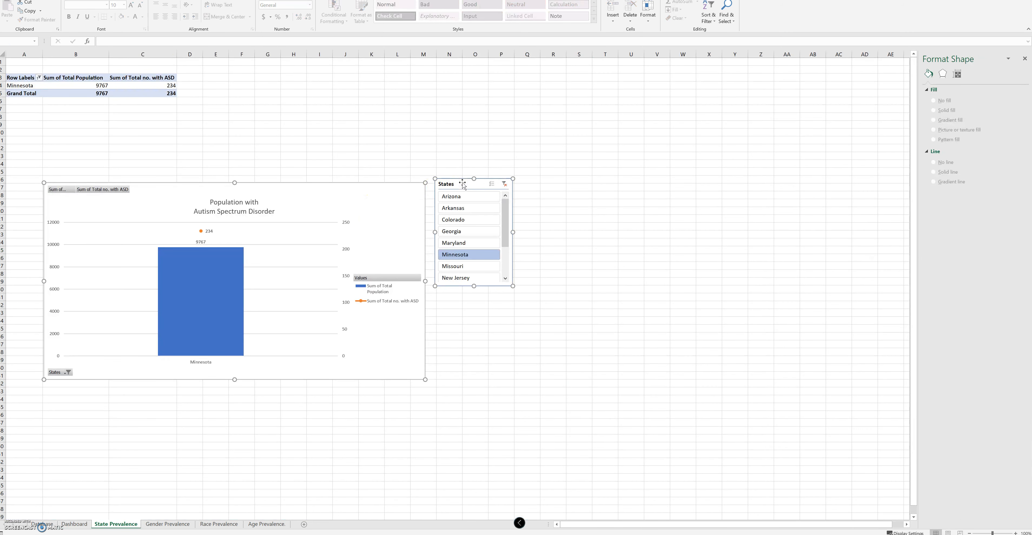
left_click(76, 524)
left_click(36, 91)
key("ctrl+v")
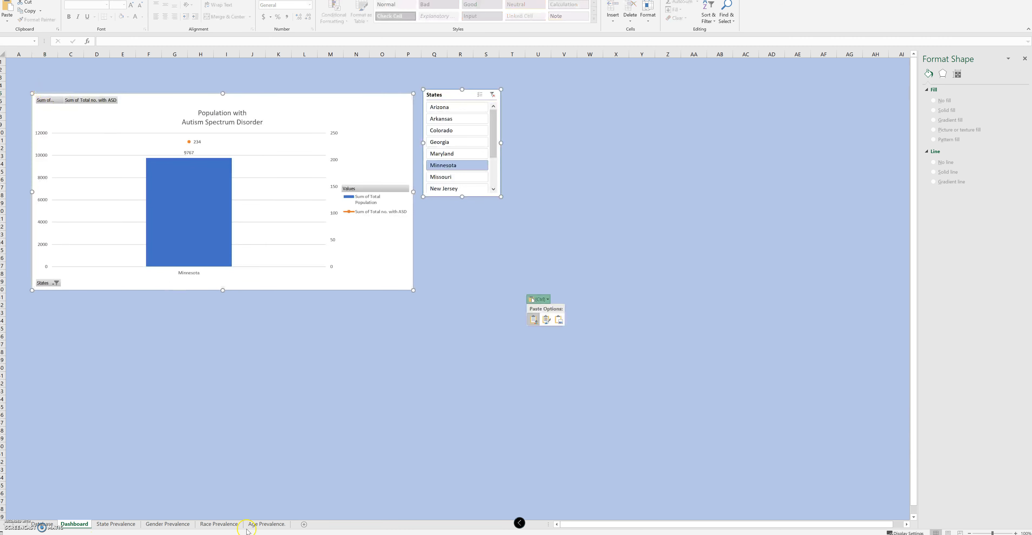
left_click(616, 219)
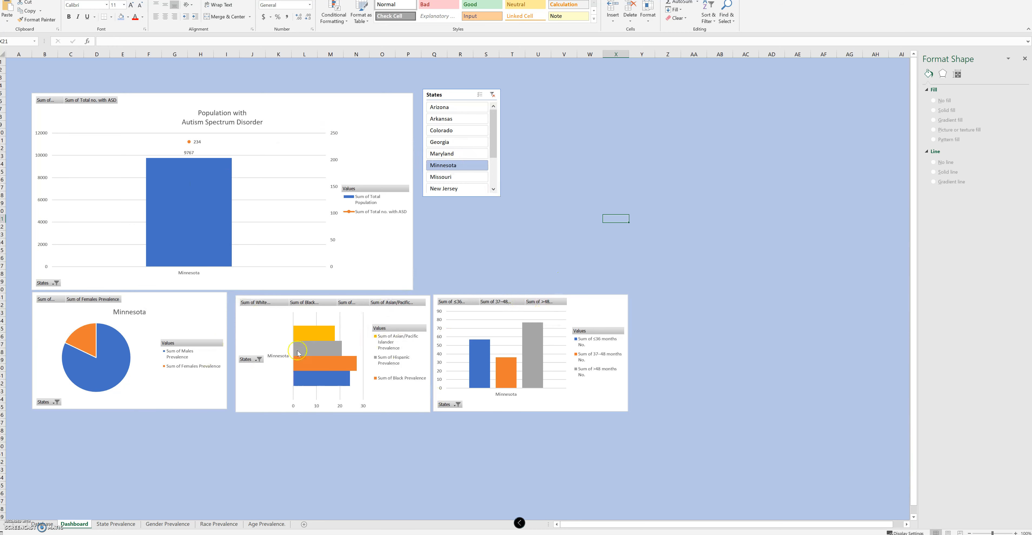
Lay out the States slicer's buttons in 11 columns
scroll(166, 429, "down", 2)
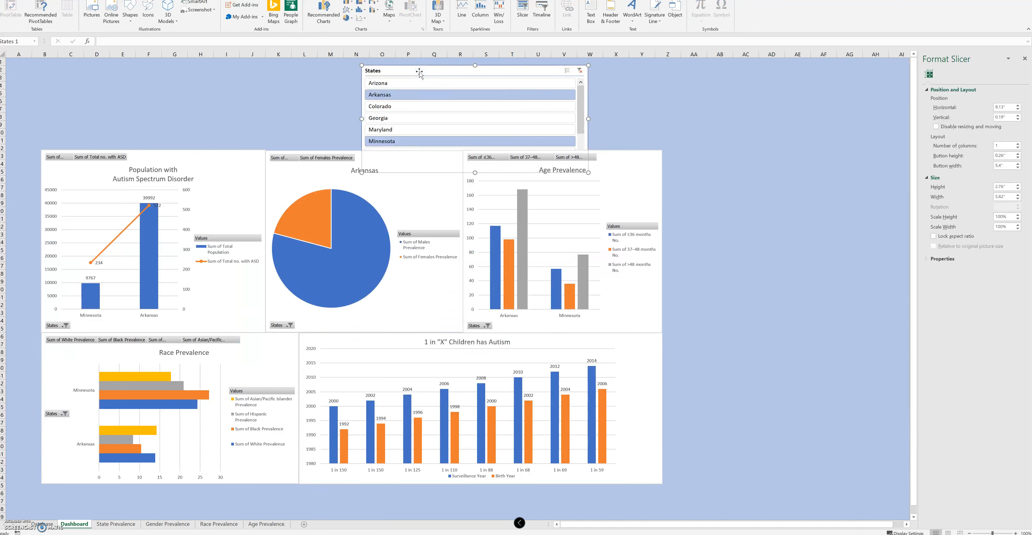
right_click(419, 72)
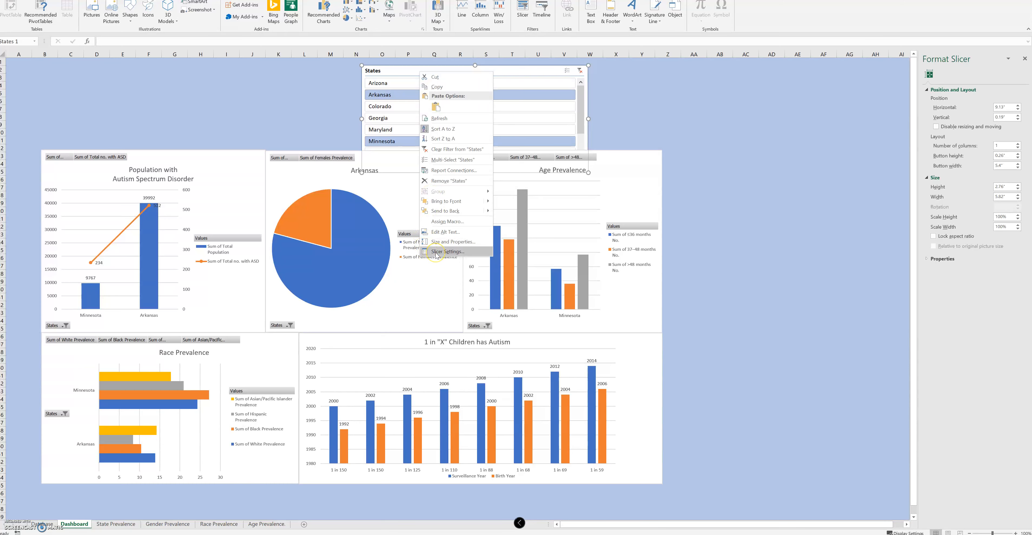
left_click(439, 241)
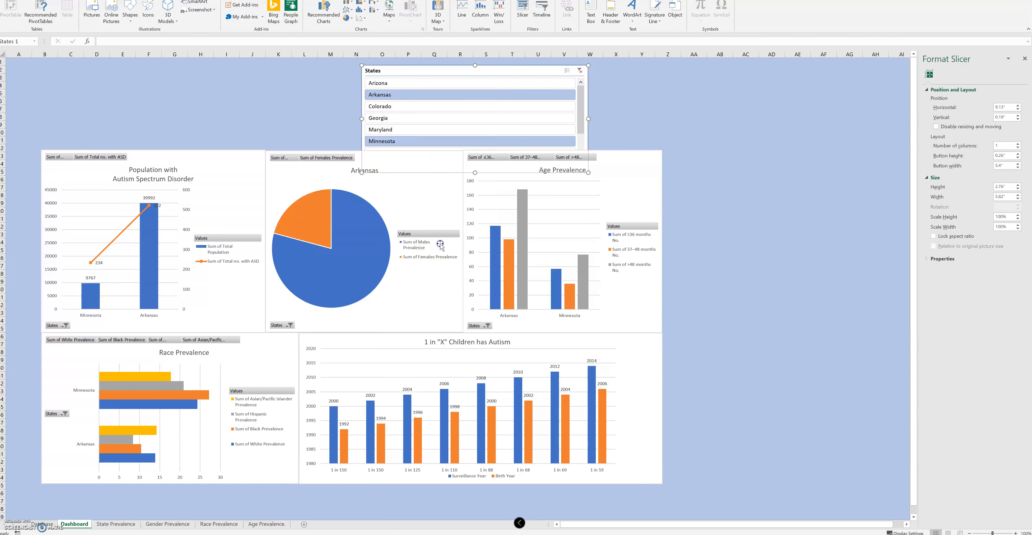
left_click(927, 89)
left_click(927, 89)
left_click(630, 102)
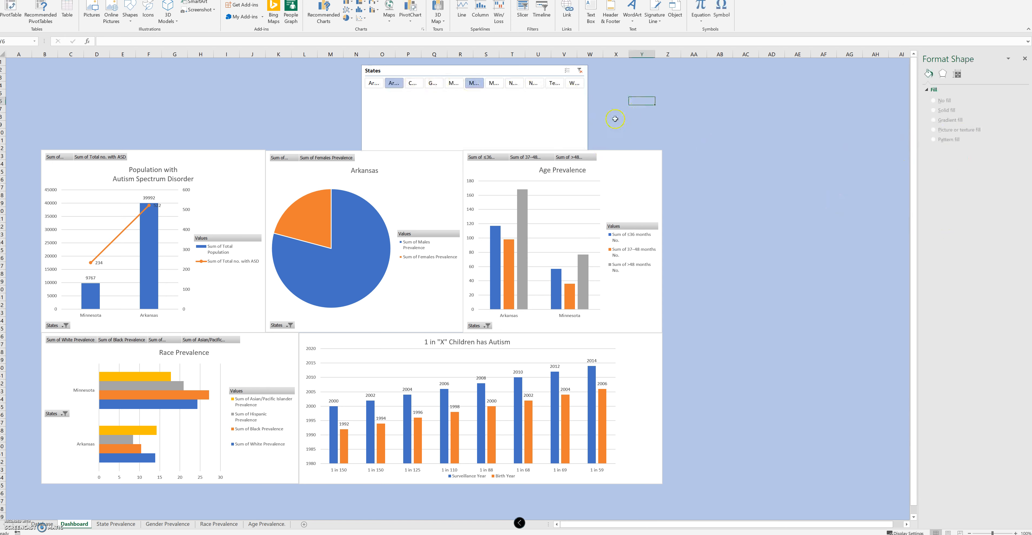
Widen the States slicer to about 15.8 inches to span the charts and shorten it to sit above them
left_click(585, 114)
left_click_drag(363, 118, 43, 108)
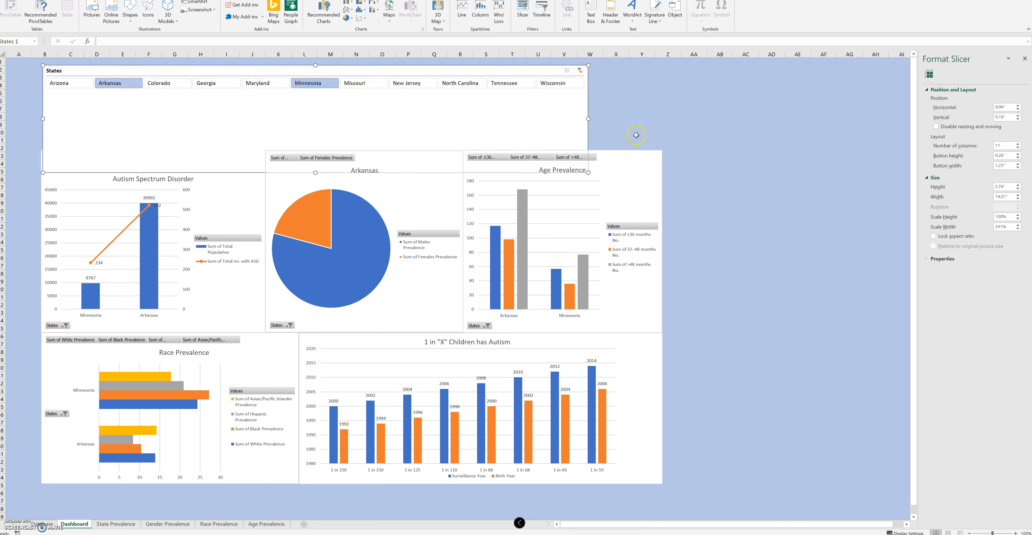
left_click_drag(588, 119, 661, 128)
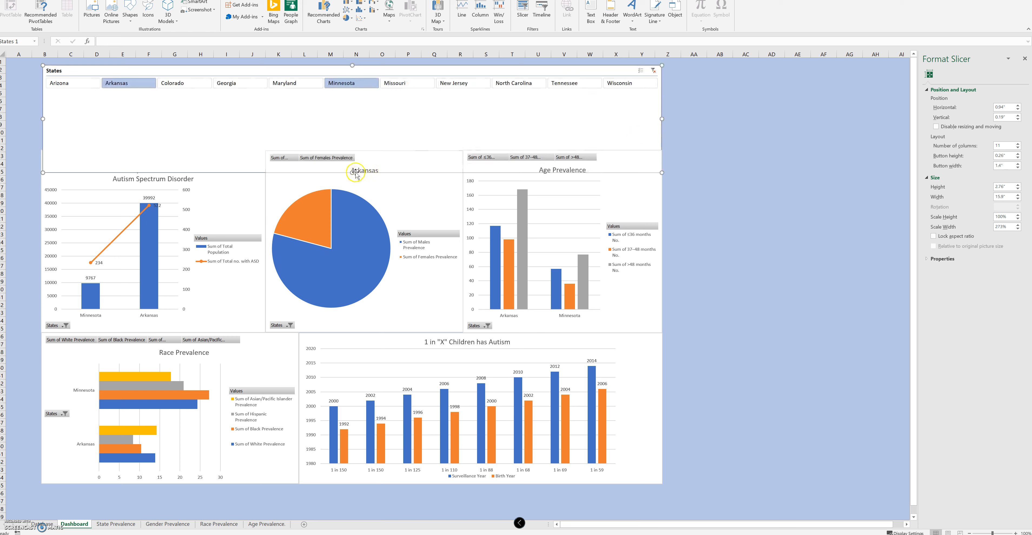
left_click_drag(352, 172, 352, 144)
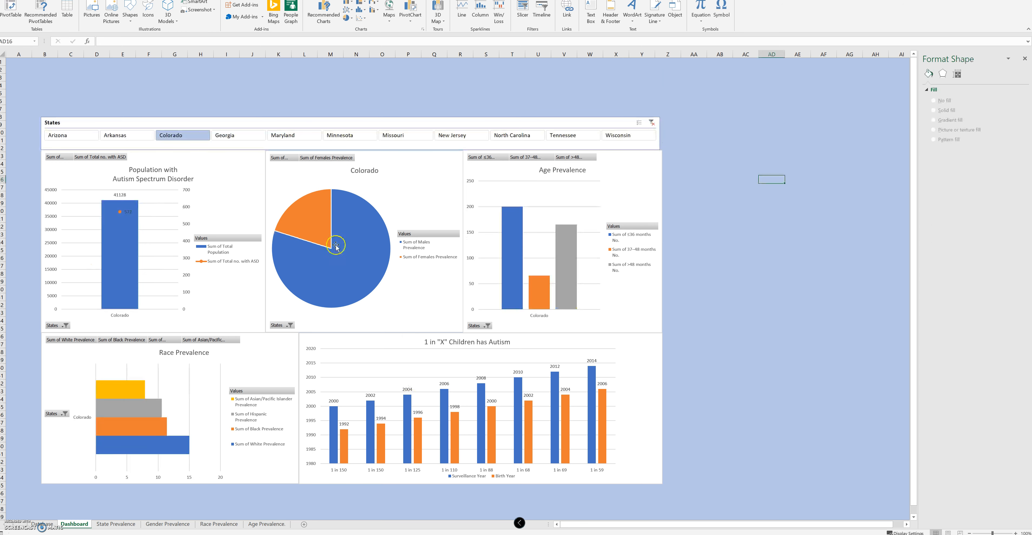
Filter the dashboard by individual states in turn, including Arkansas and Minnesota, ending on New Jersey
left_click(129, 136)
left_click(174, 140)
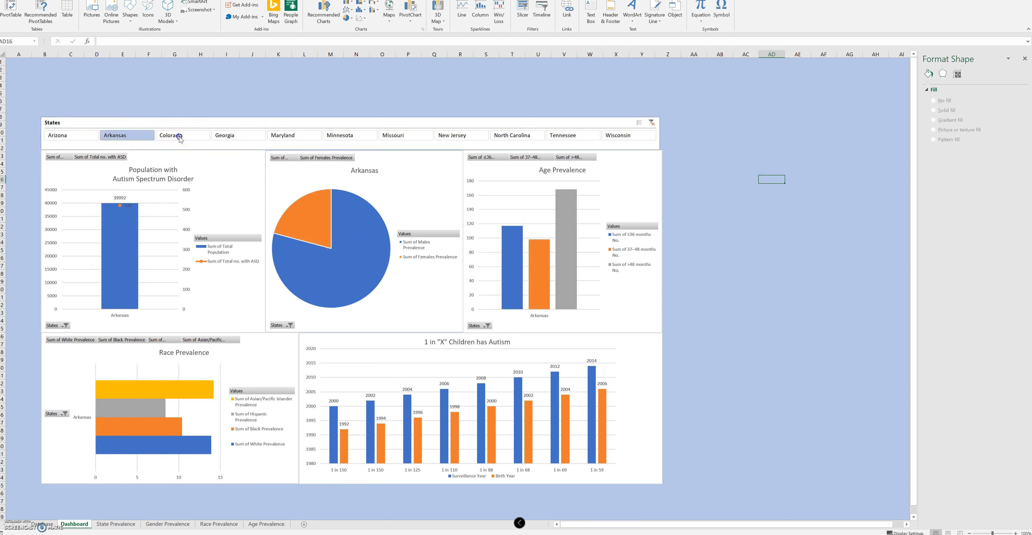
left_click(281, 135)
left_click(340, 139)
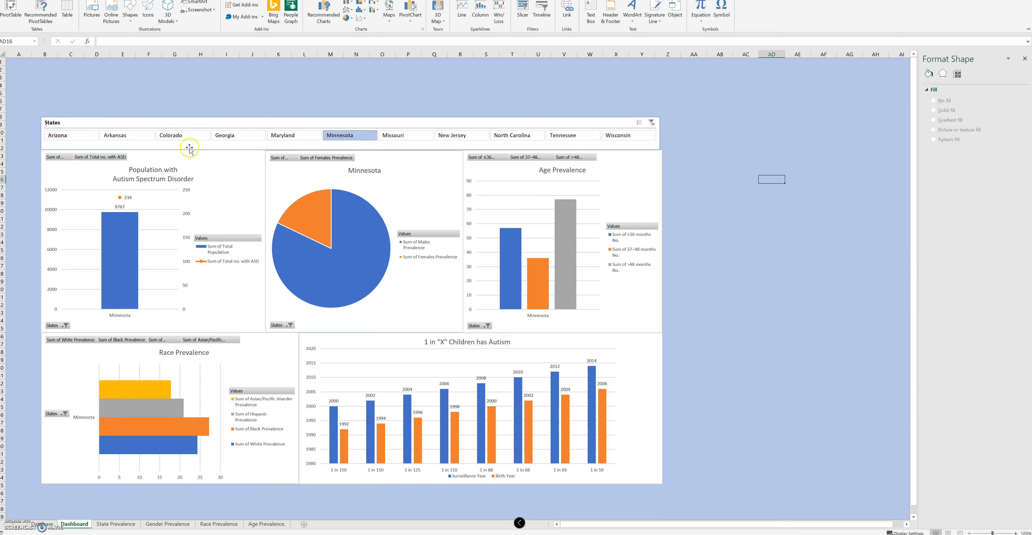
left_click(462, 137)
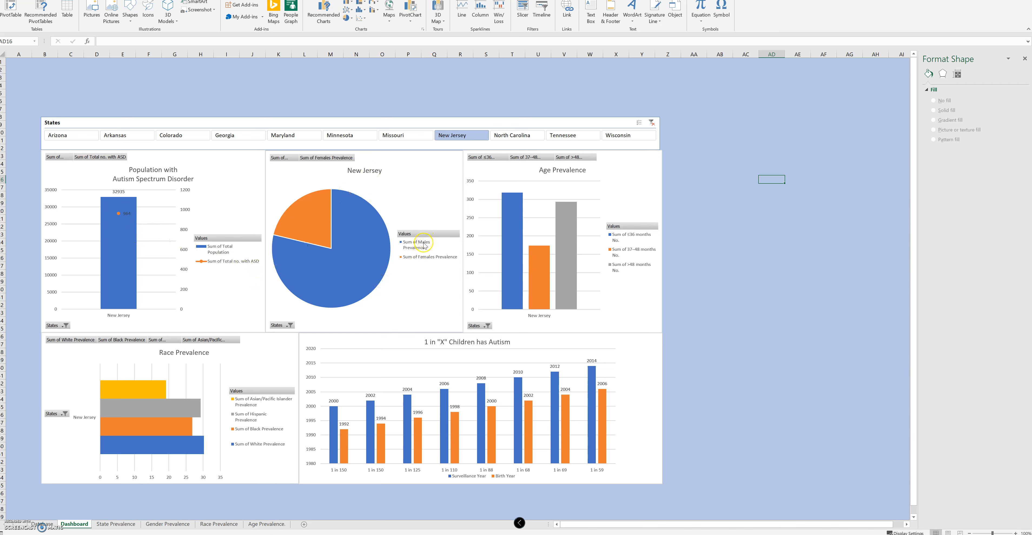
Inspect New Jersey's values in the gender, age and race charts, as well as the 1 in "X" Children has Autism chart
mouse_move(360, 291)
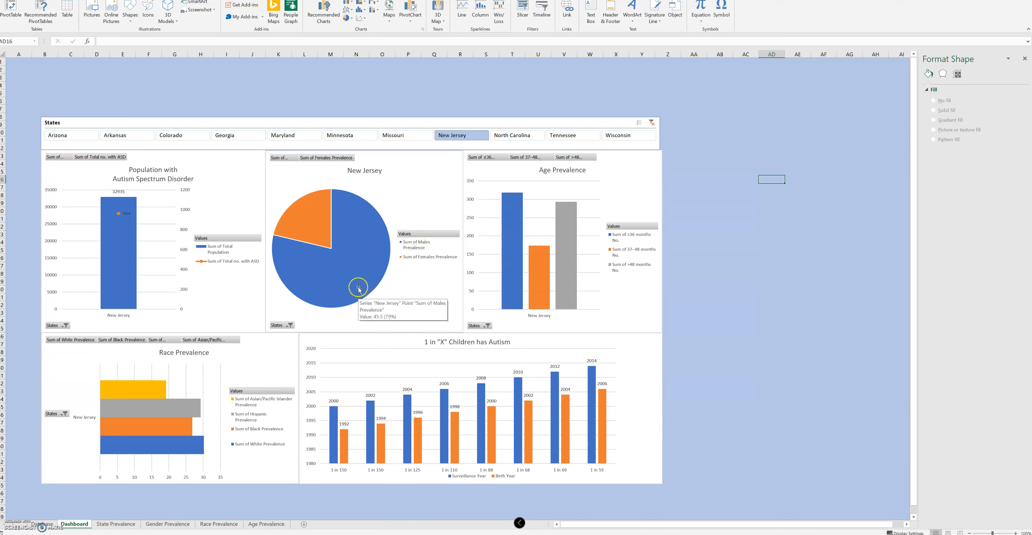
mouse_move(292, 221)
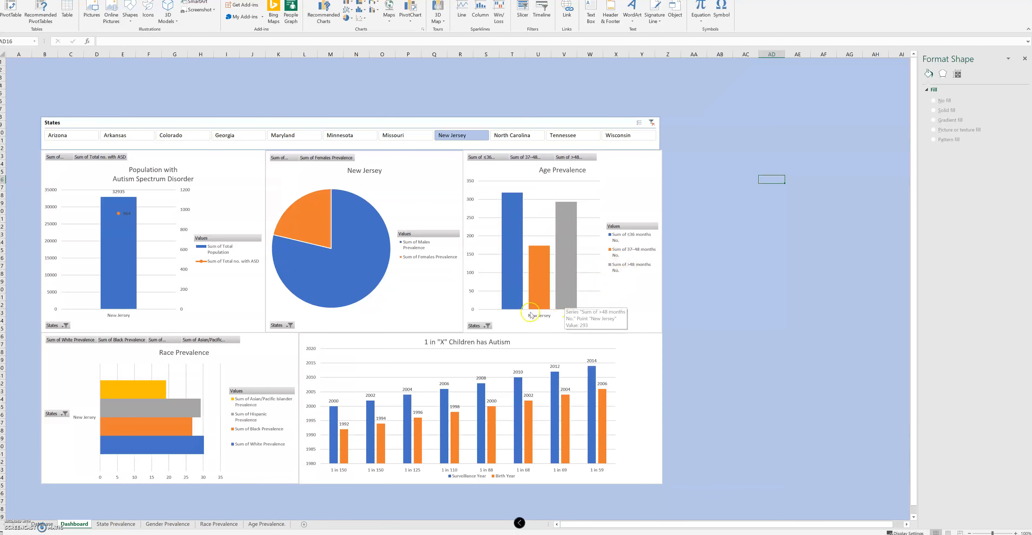
mouse_move(507, 212)
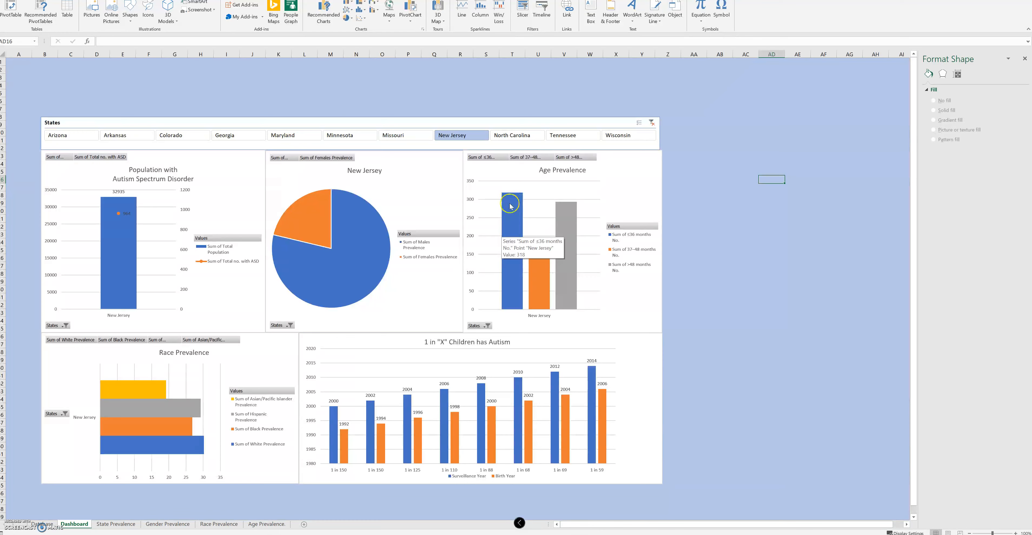
left_click(513, 217)
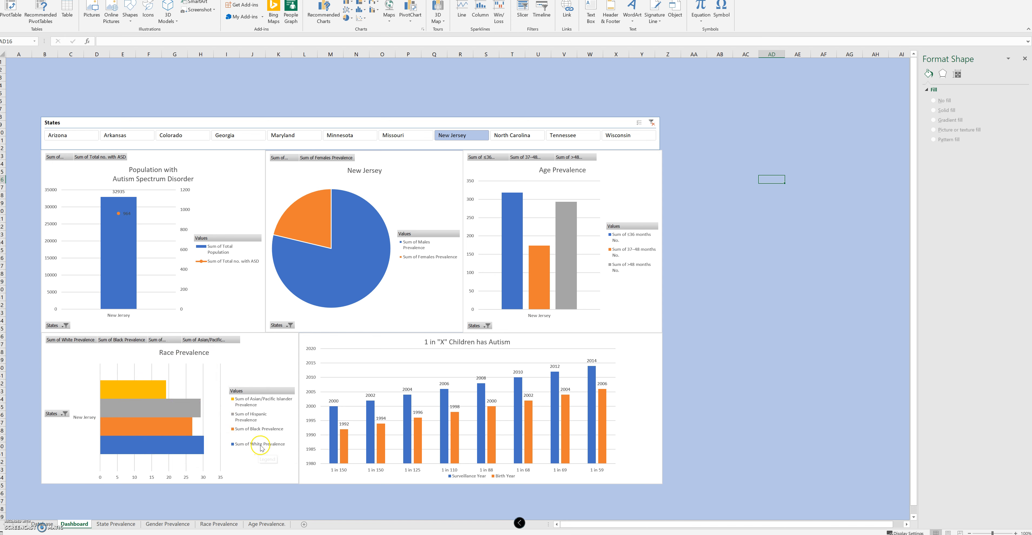
mouse_move(205, 449)
left_click(625, 349)
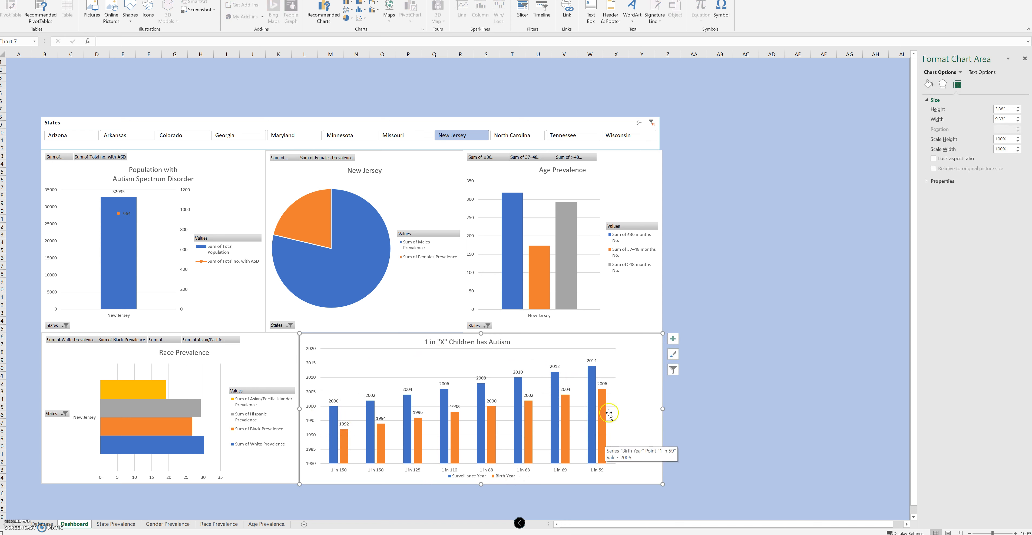
left_click(586, 437)
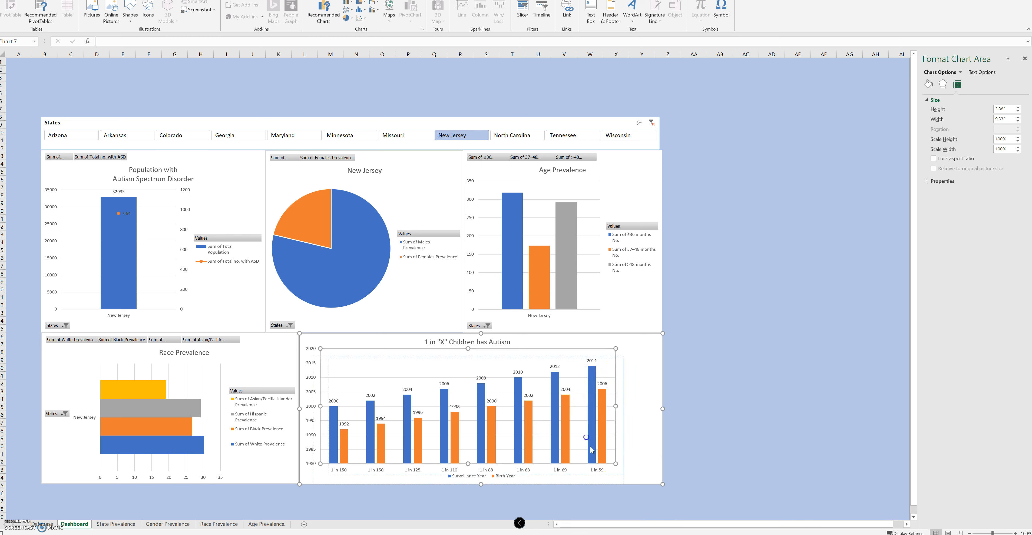
left_click_drag(597, 411, 606, 422)
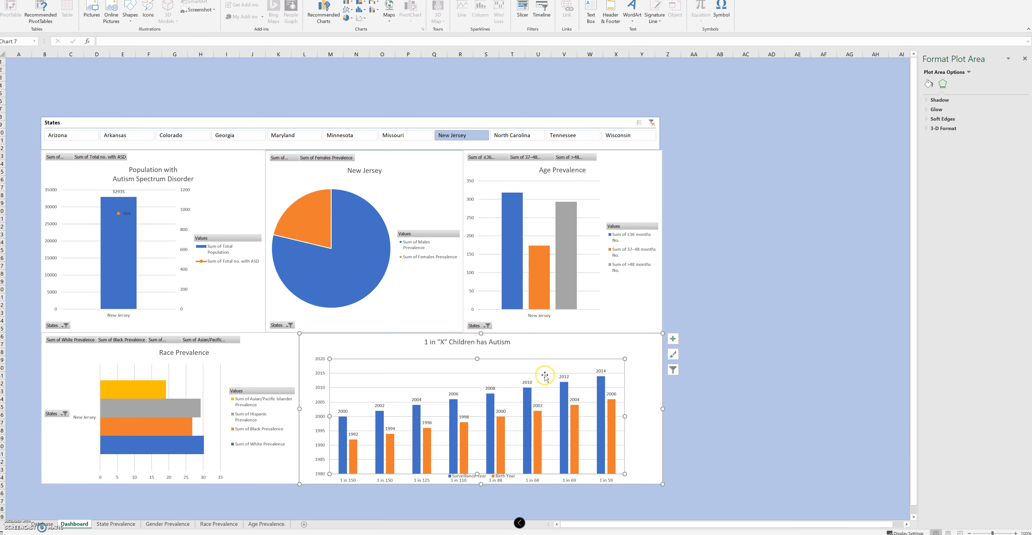
key("ctrl+z")
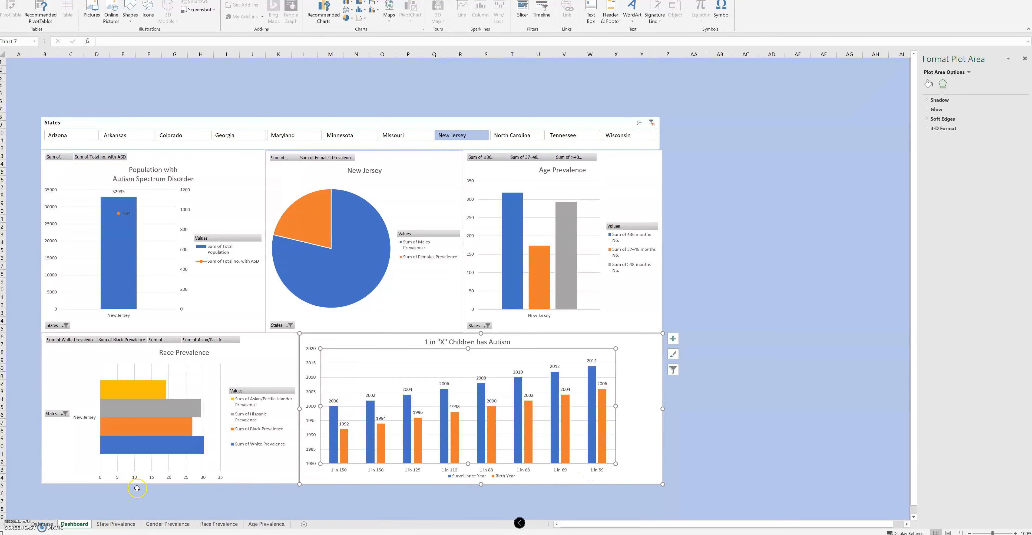
scroll(117, 508, "down", 1)
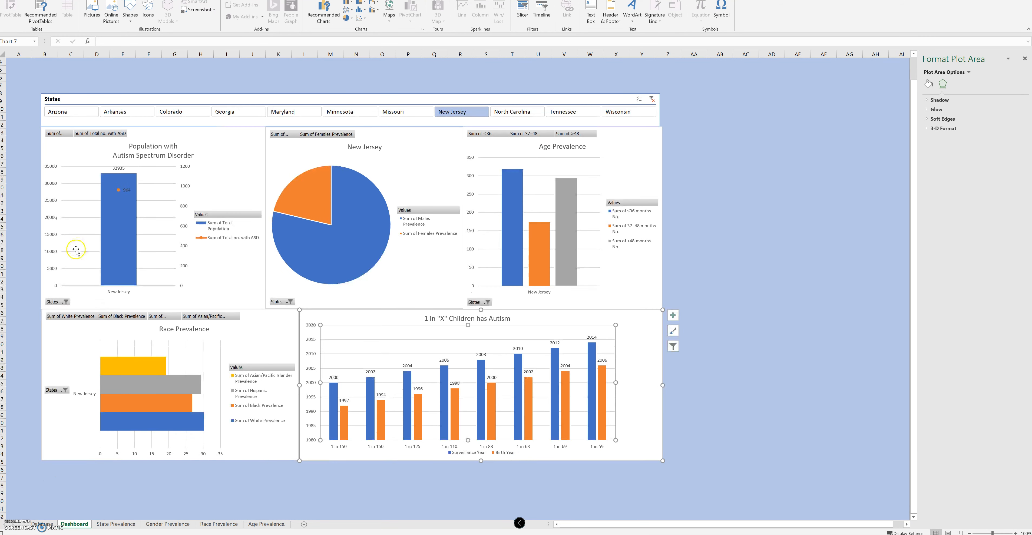